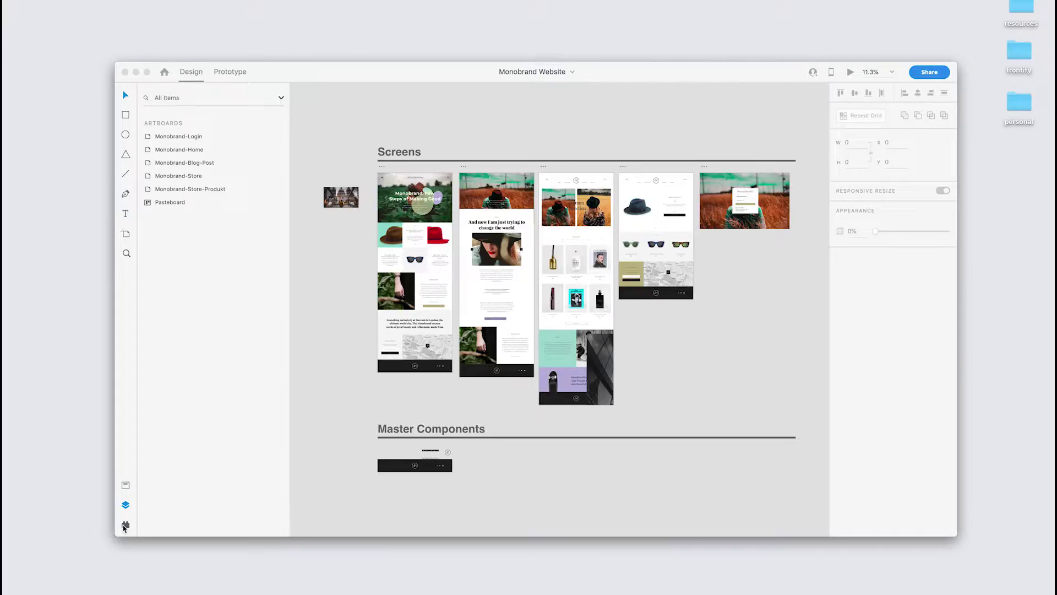
pyautogui.click(125, 527)
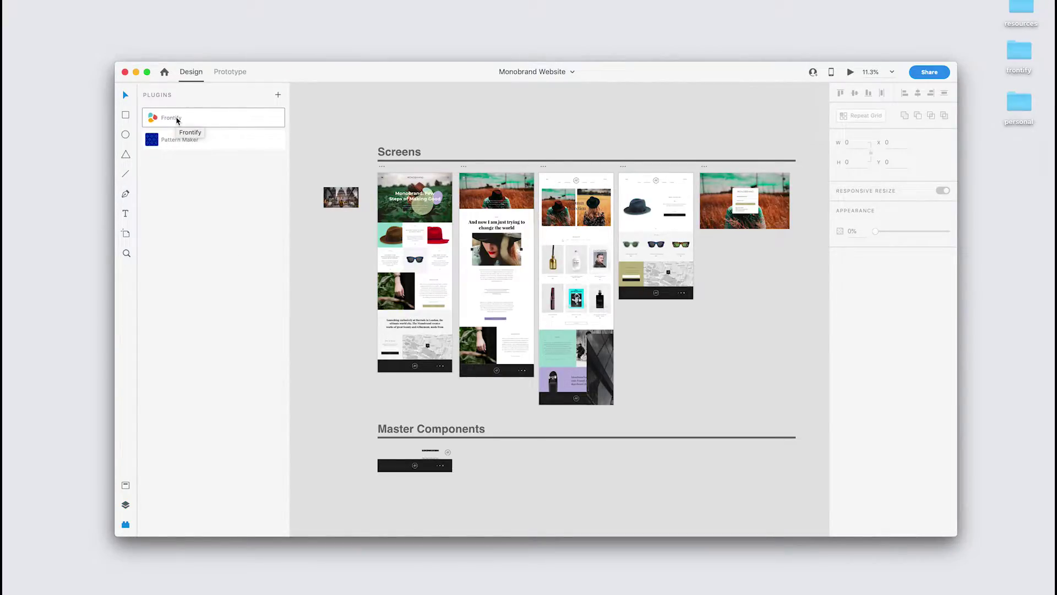
pyautogui.click(278, 97)
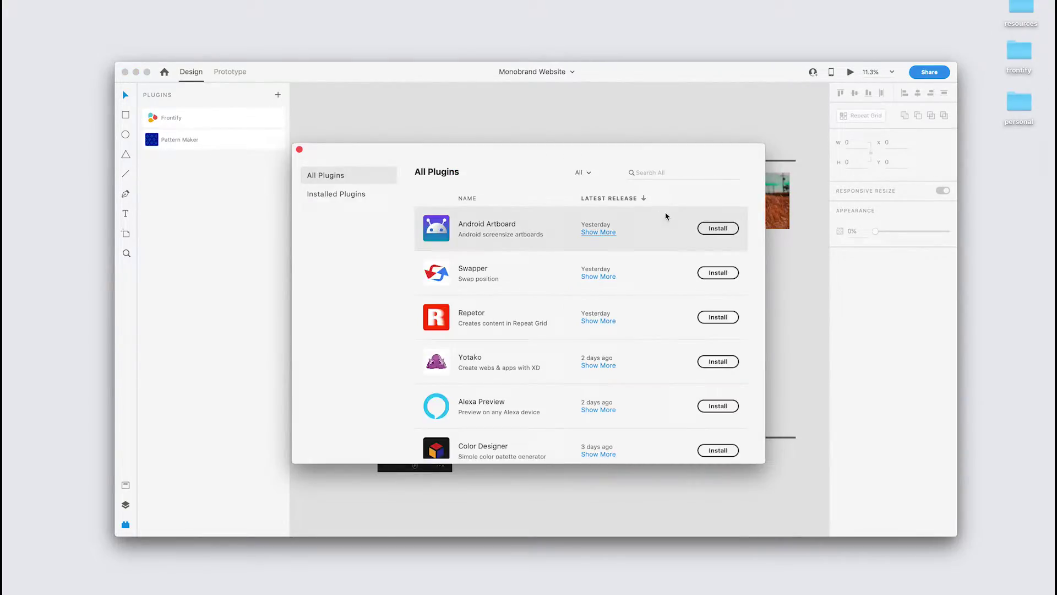
pyautogui.click(682, 171)
pyautogui.write('frontify')
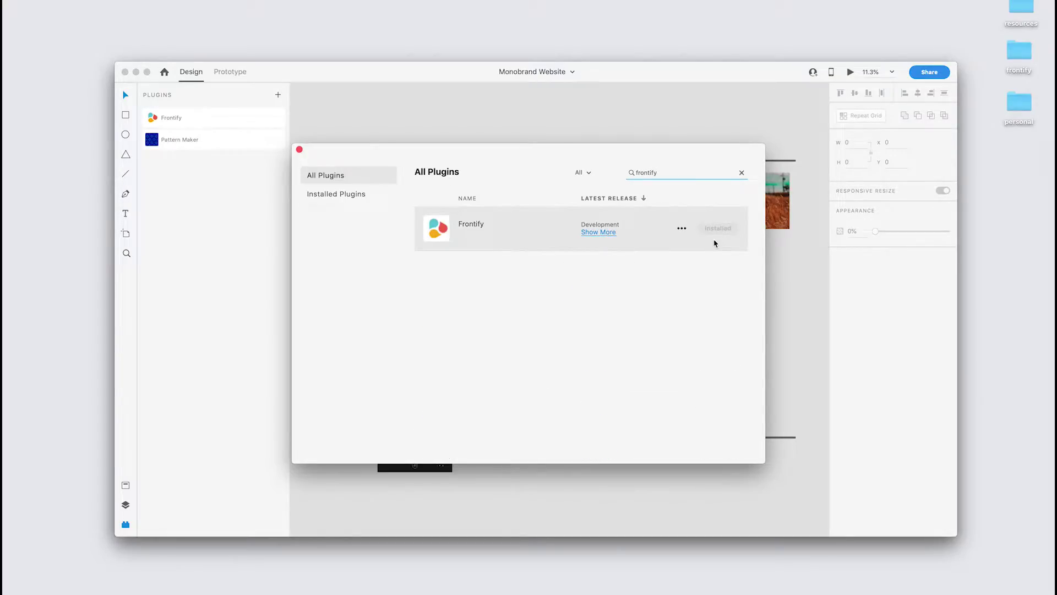
pyautogui.click(299, 149)
pyautogui.click(189, 118)
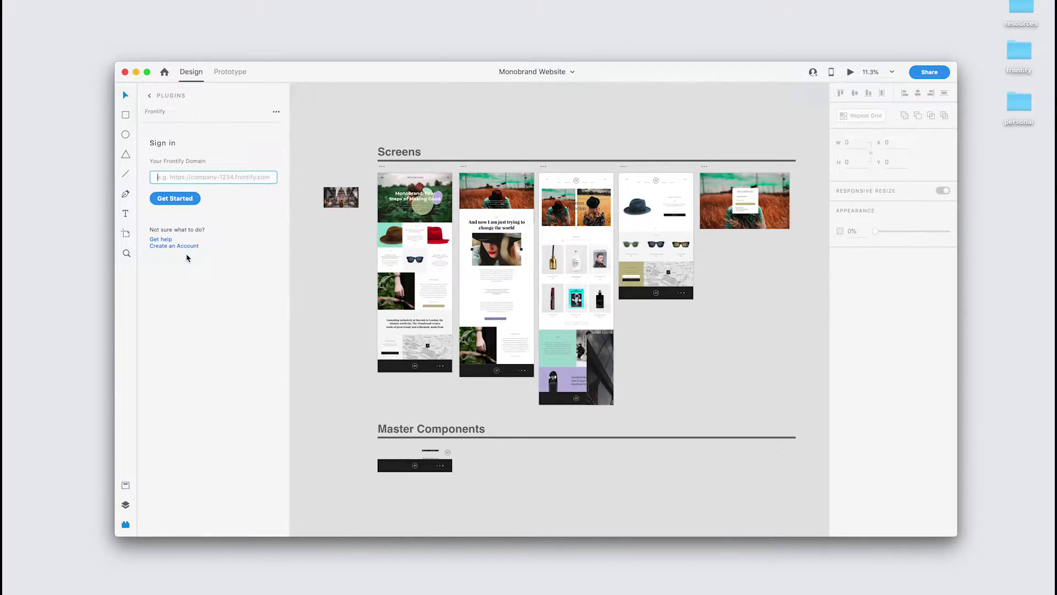
pyautogui.write('https://monobrand.frontify.com')
# Submit the monobrand domain, allow Adobe XD access on Frontify's Authorize App page, and return to XD.
pyautogui.click(161, 197)
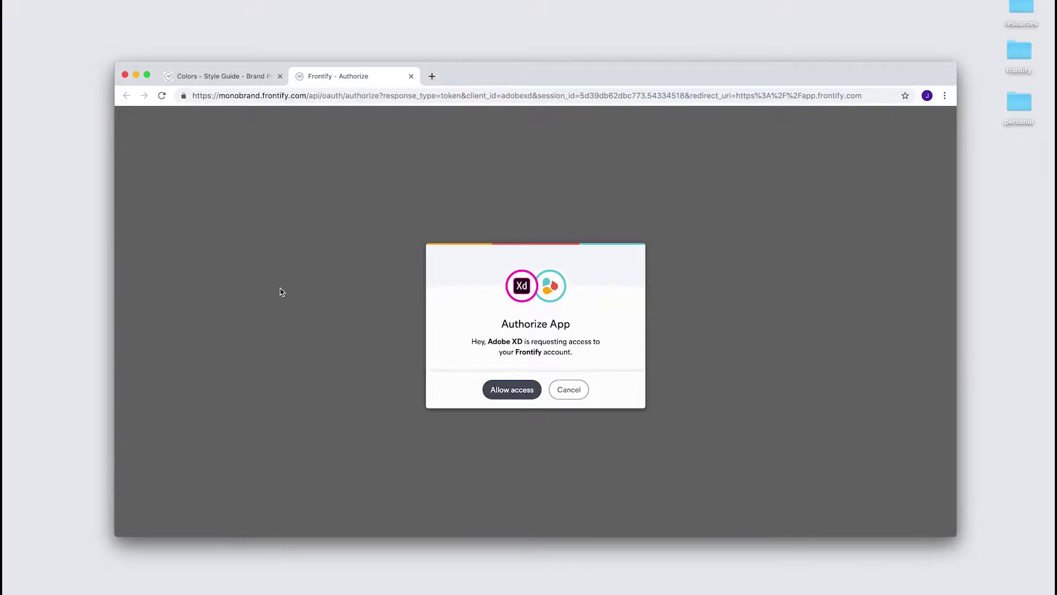
pyautogui.click(517, 396)
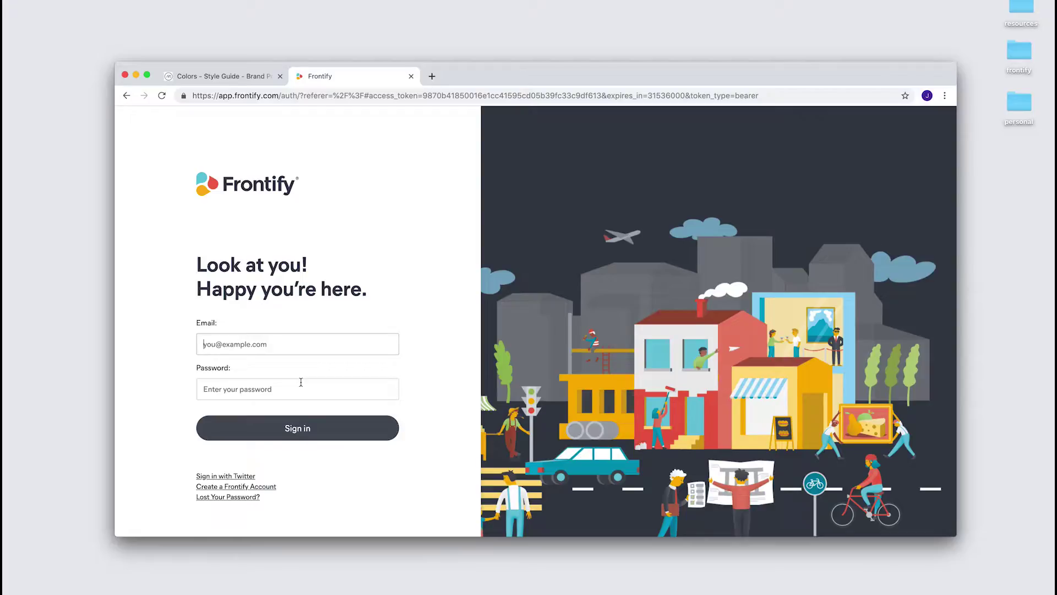
pyautogui.press('super+Tab')
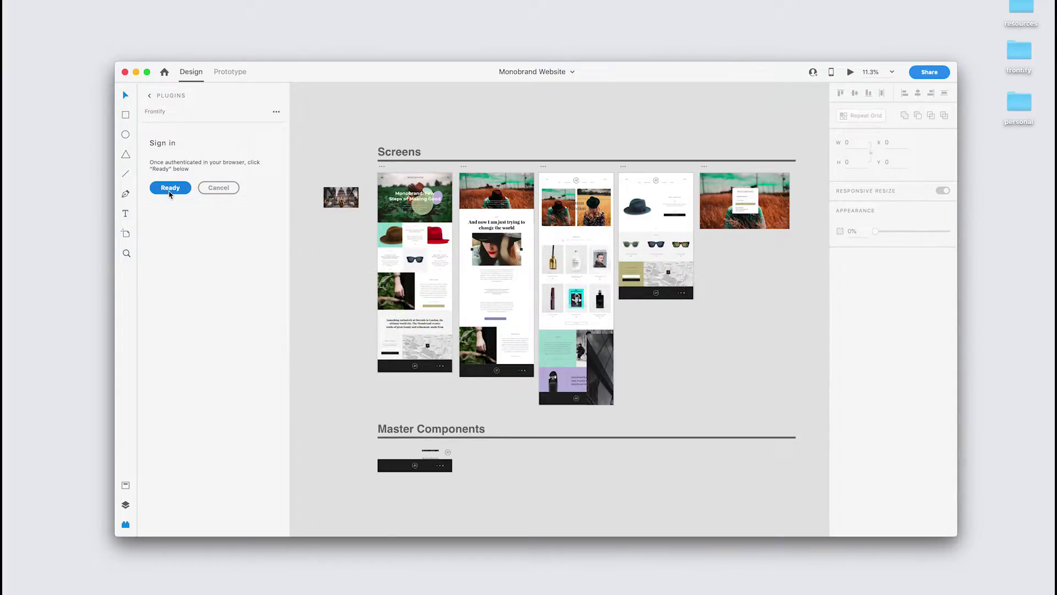
# Confirm sign-in, select the Monobrand brand, and switch the Frontify library to Brand Portal.
pyautogui.click(170, 190)
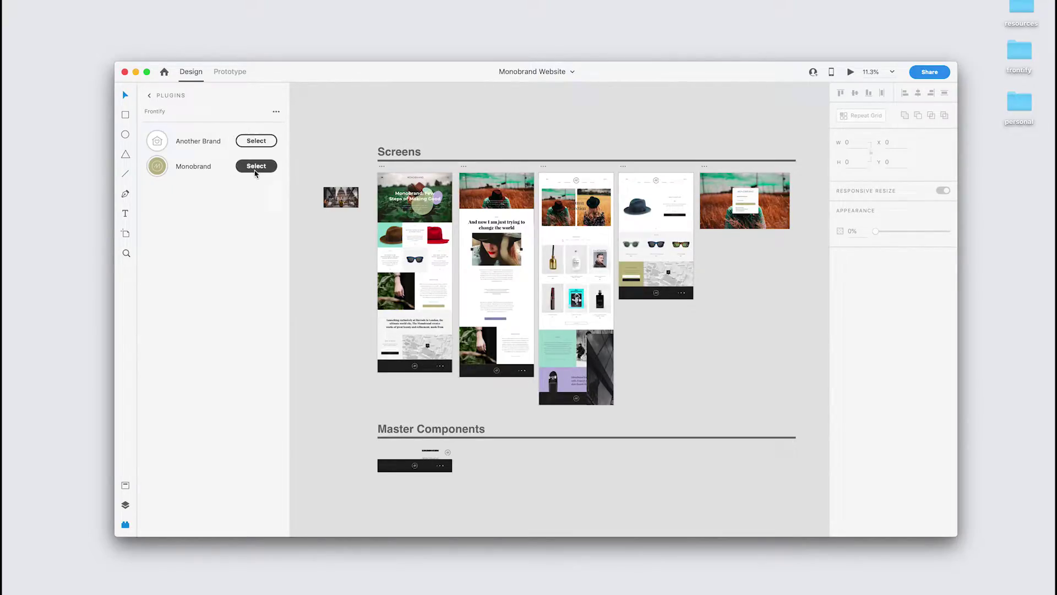
pyautogui.click(255, 172)
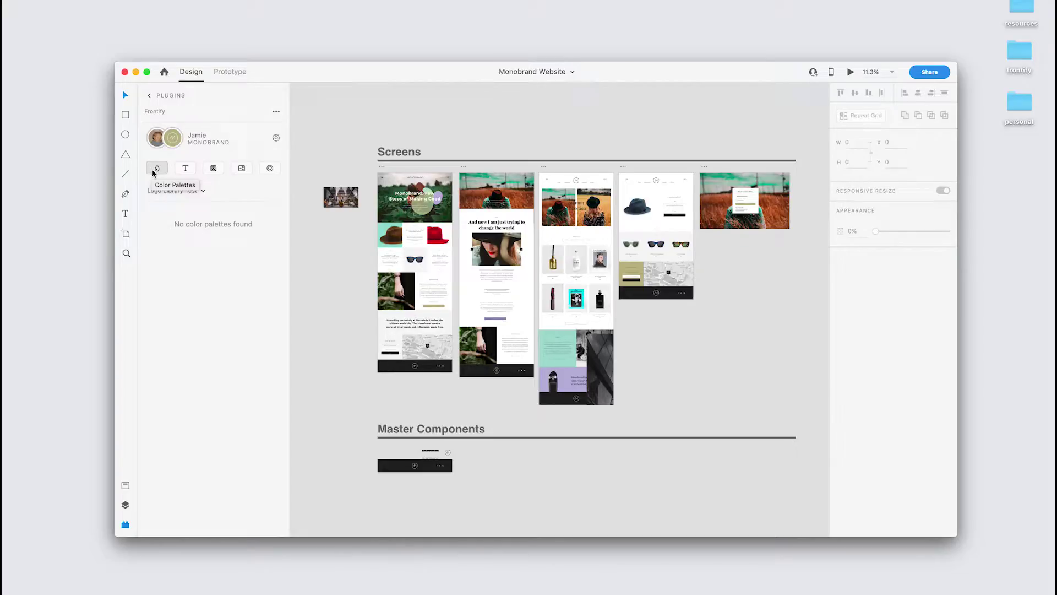
pyautogui.click(177, 191)
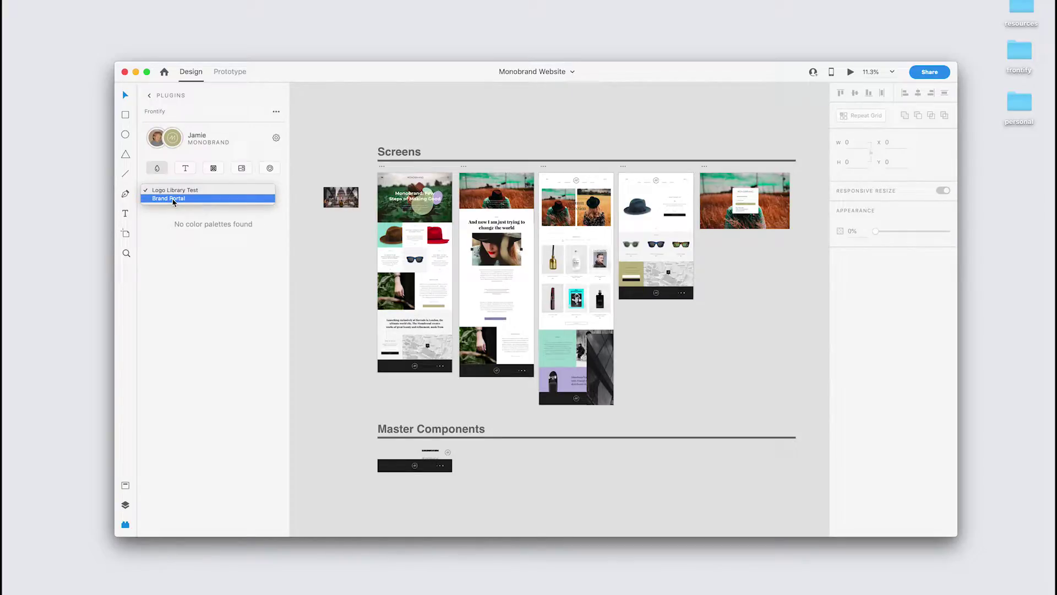
pyautogui.click(173, 200)
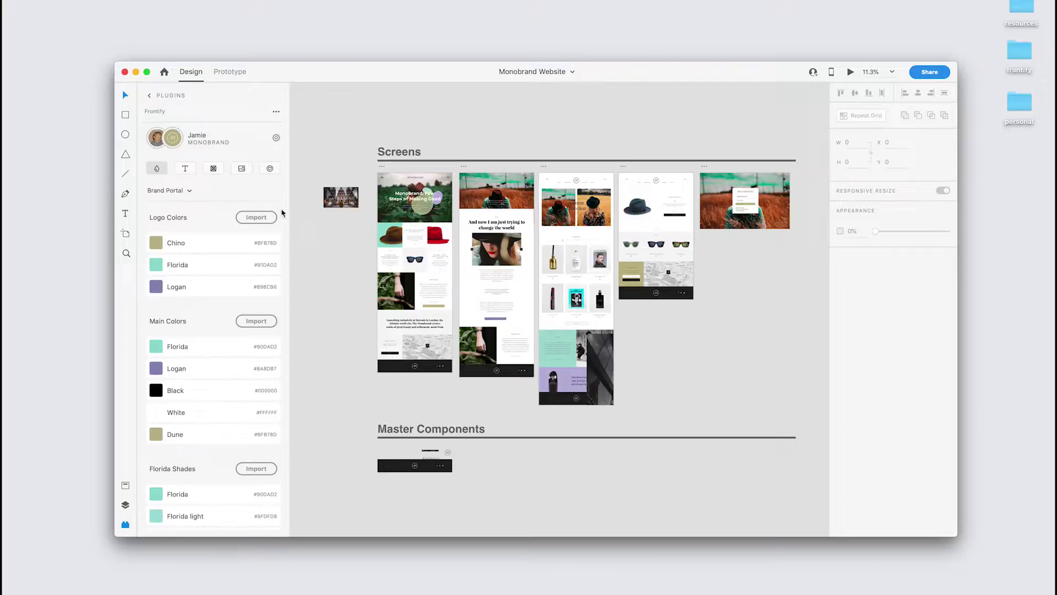
# Give the brown-hat card a Chino fill and a Florida border colour from the Brand Portal palette.
pyautogui.scroll(3, 382, 223)
pyautogui.scroll(10, 382, 223)
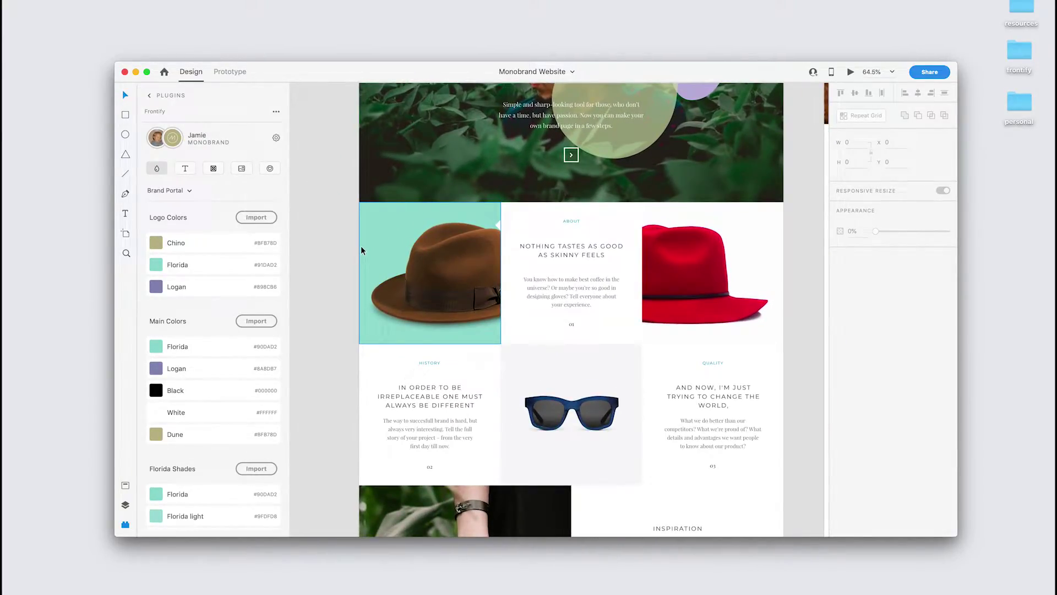
pyautogui.click(361, 251)
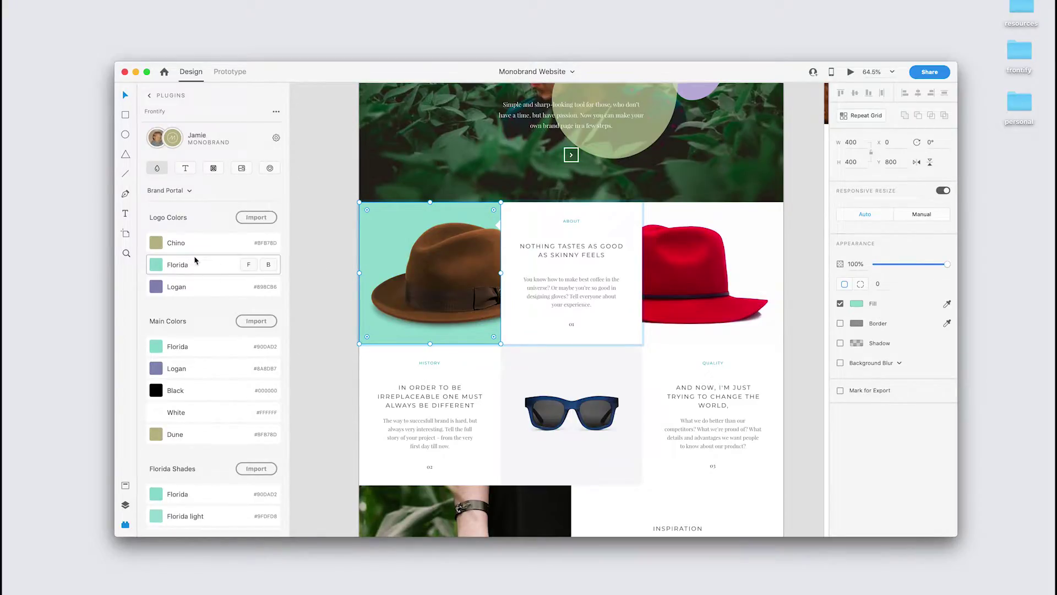
pyautogui.moveTo(209, 243)
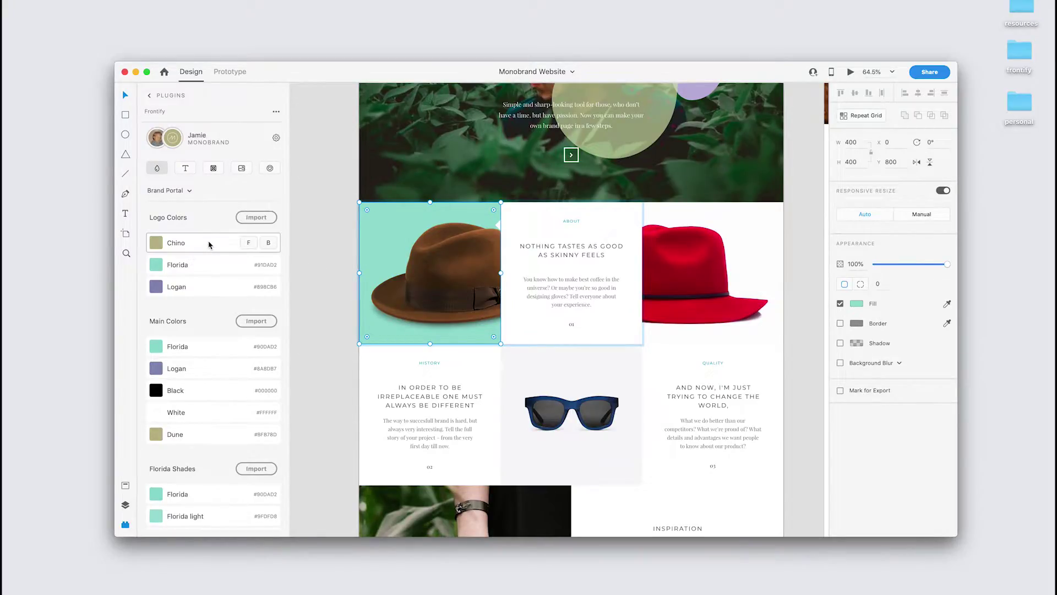
pyautogui.click(250, 244)
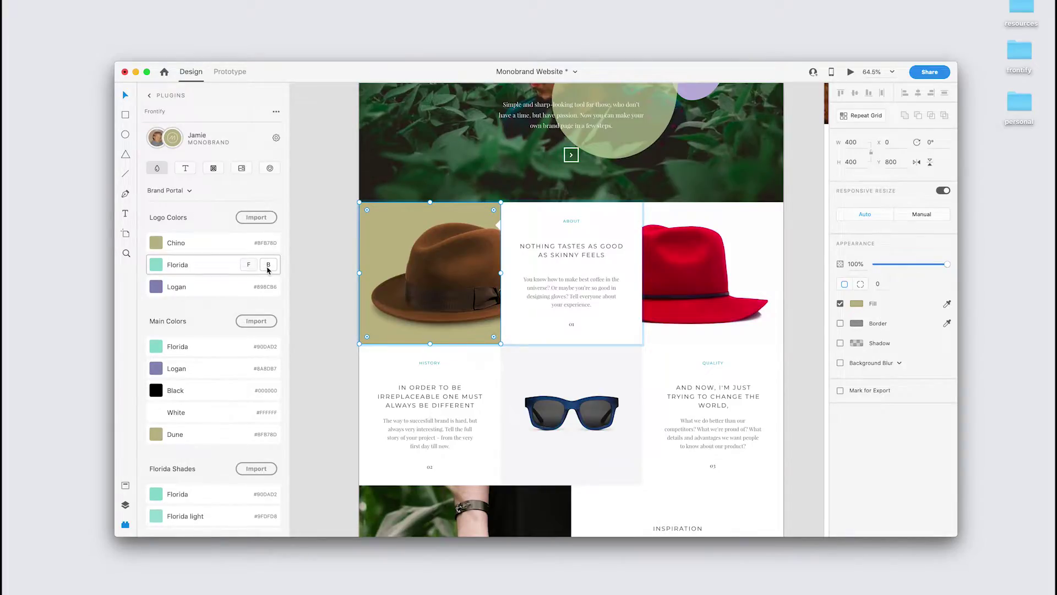
pyautogui.click(270, 267)
# Turn on the hat card's border and set its size to 5.
pyautogui.click(840, 324)
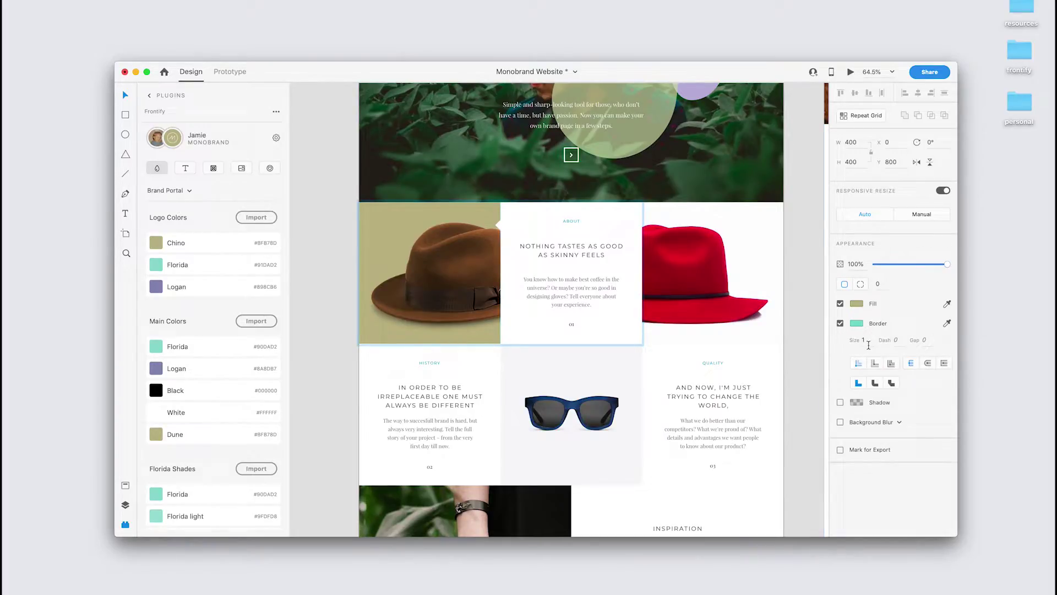
pyautogui.doubleClick(864, 340)
pyautogui.write('5')
pyautogui.press('Return')
pyautogui.click(467, 291)
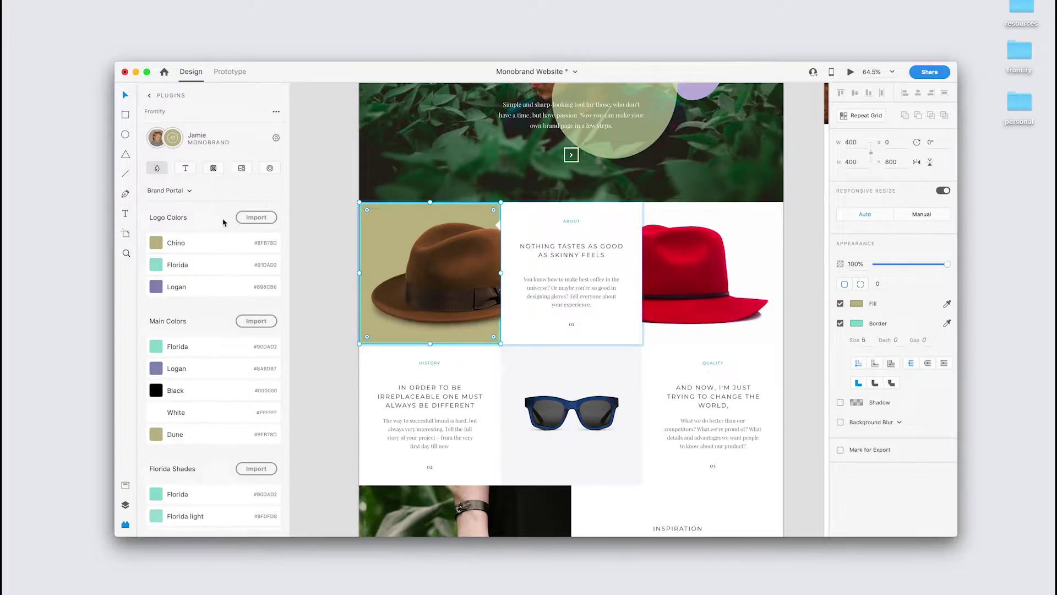
pyautogui.moveTo(240, 290)
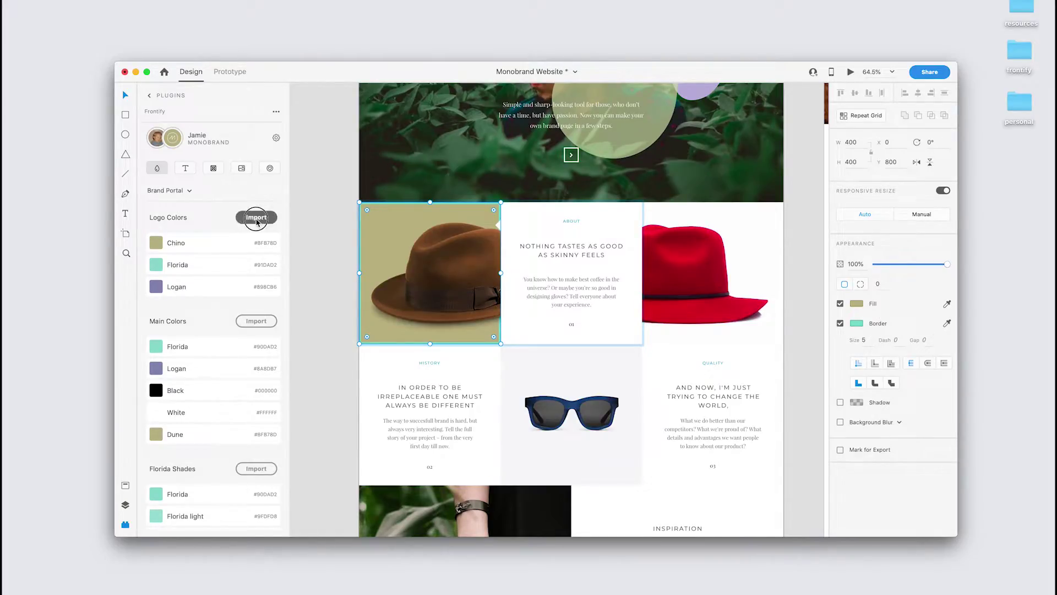
# Import every Brand Portal colour from Frontify and check them in the document's Assets panel.
pyautogui.click(126, 485)
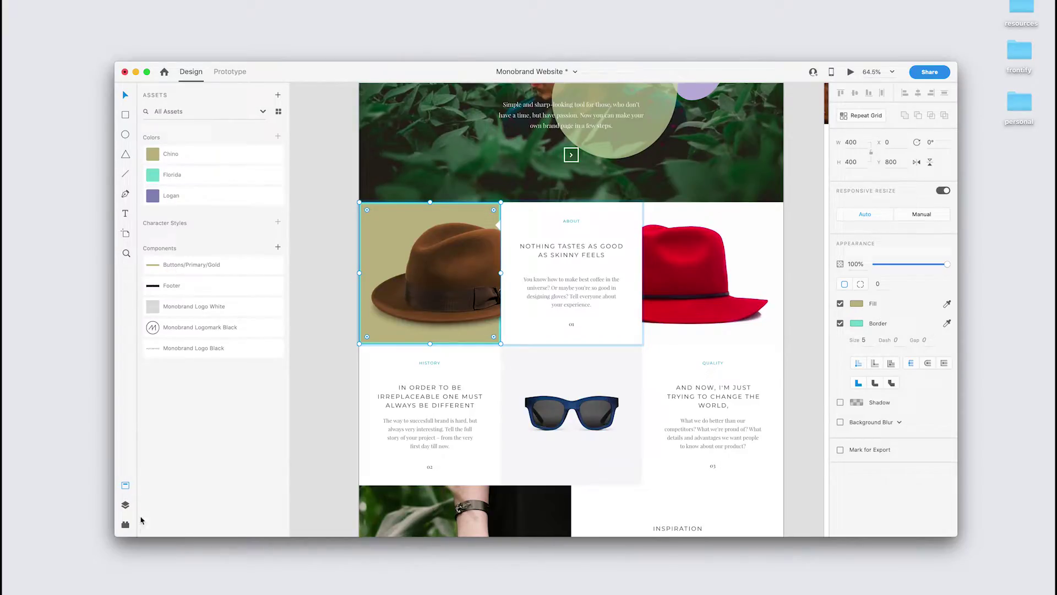
pyautogui.click(125, 525)
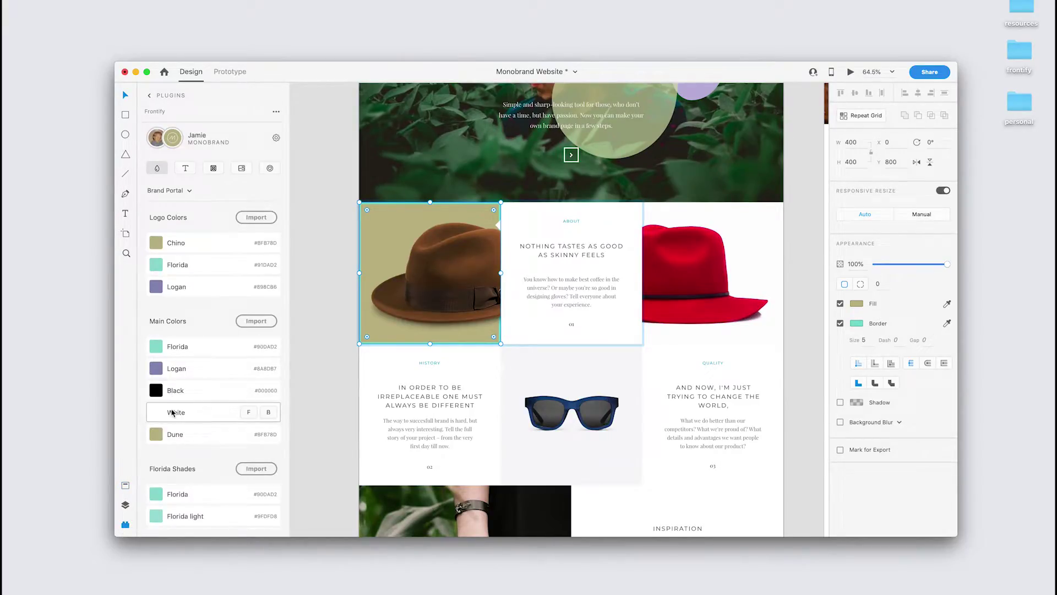
pyautogui.scroll(-5, 172, 412)
pyautogui.scroll(-8, 173, 412)
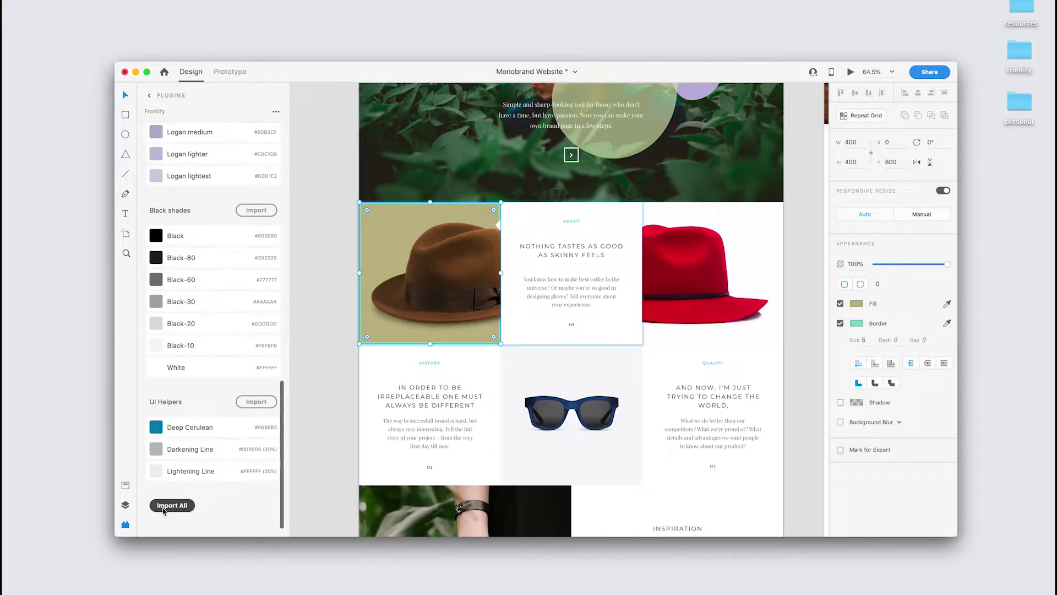
pyautogui.click(163, 506)
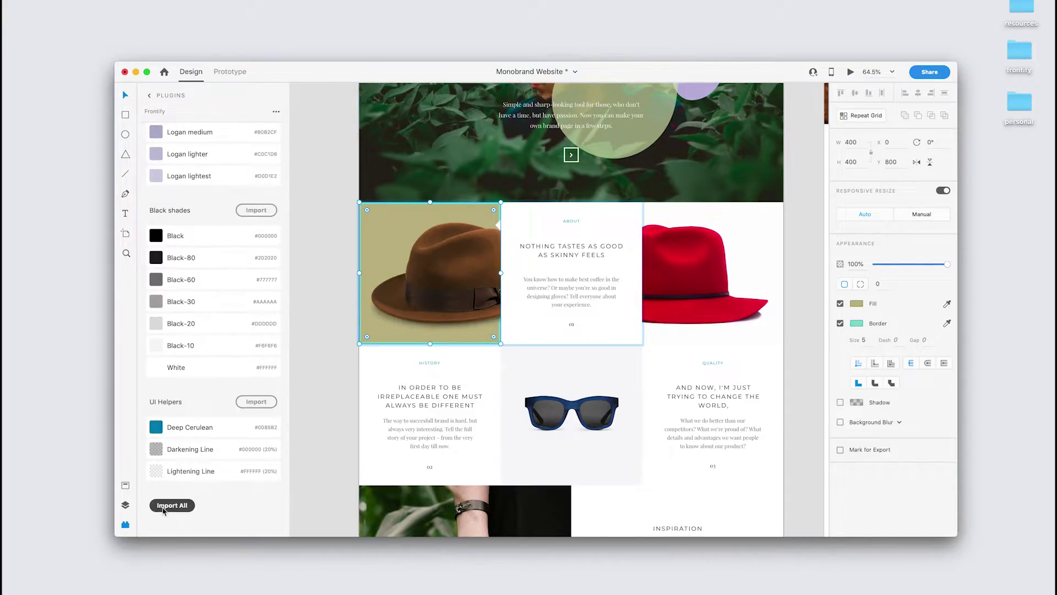
pyautogui.click(126, 485)
pyautogui.scroll(-10, 190, 305)
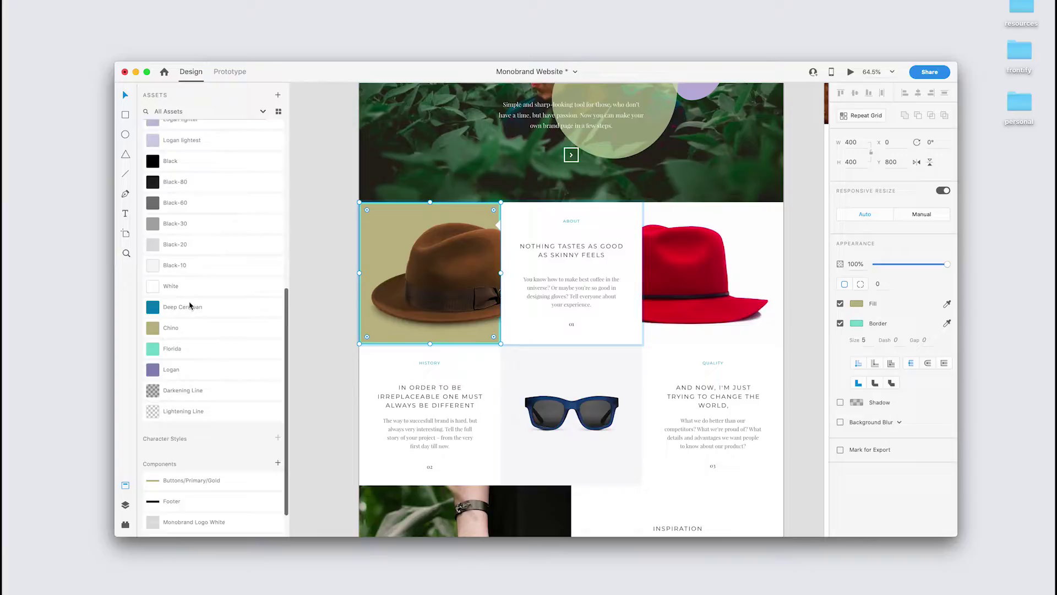
pyautogui.scroll(10, 189, 305)
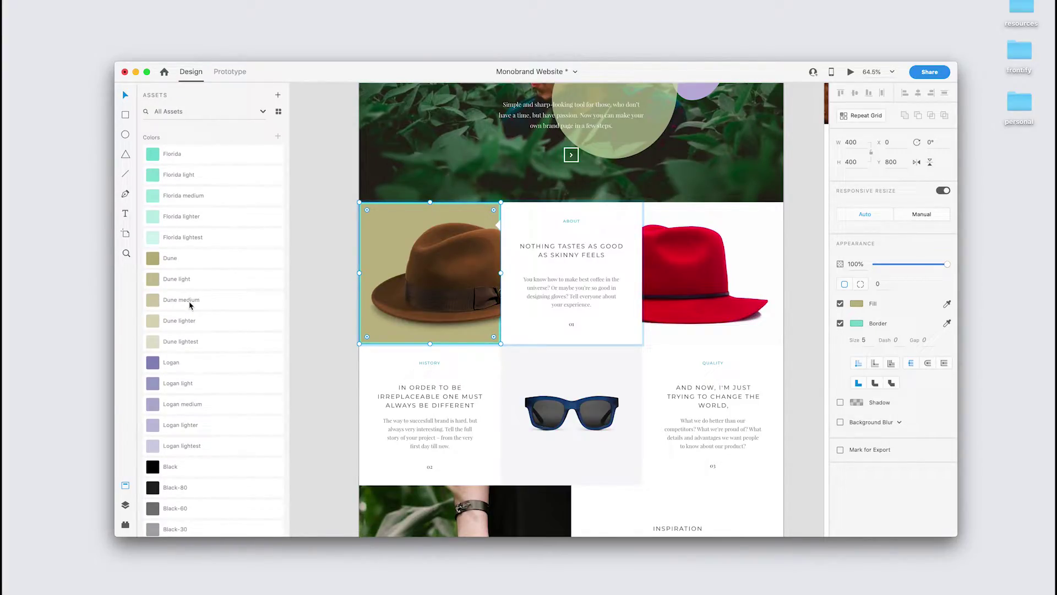
# Apply Frontify's Hero text style (Playfair Display Regular 72) to the 'Monobrand: Few Steps of Making Good Start' heading.
pyautogui.click(125, 526)
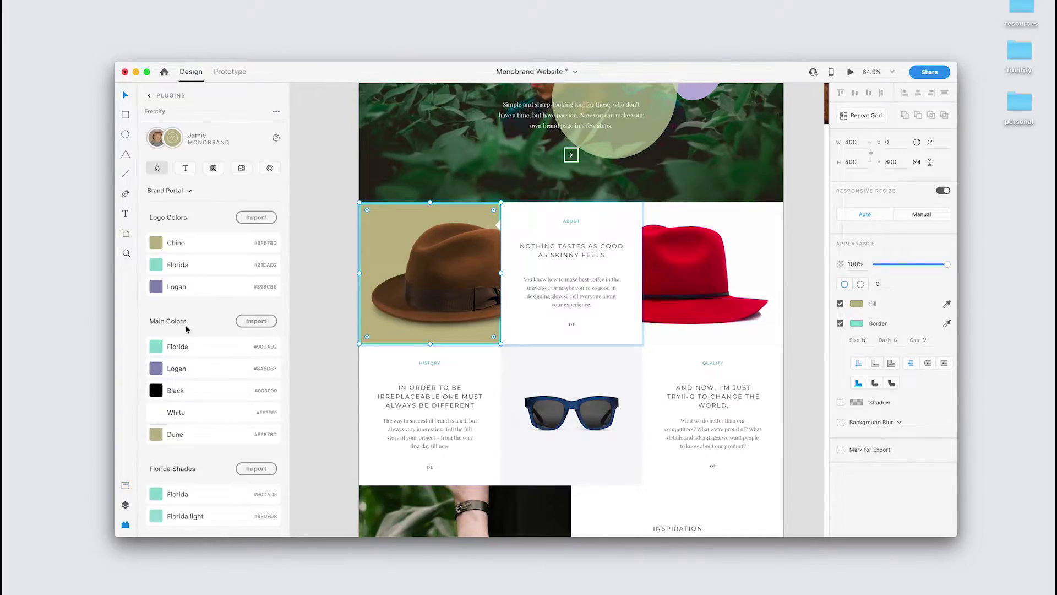
pyautogui.click(185, 170)
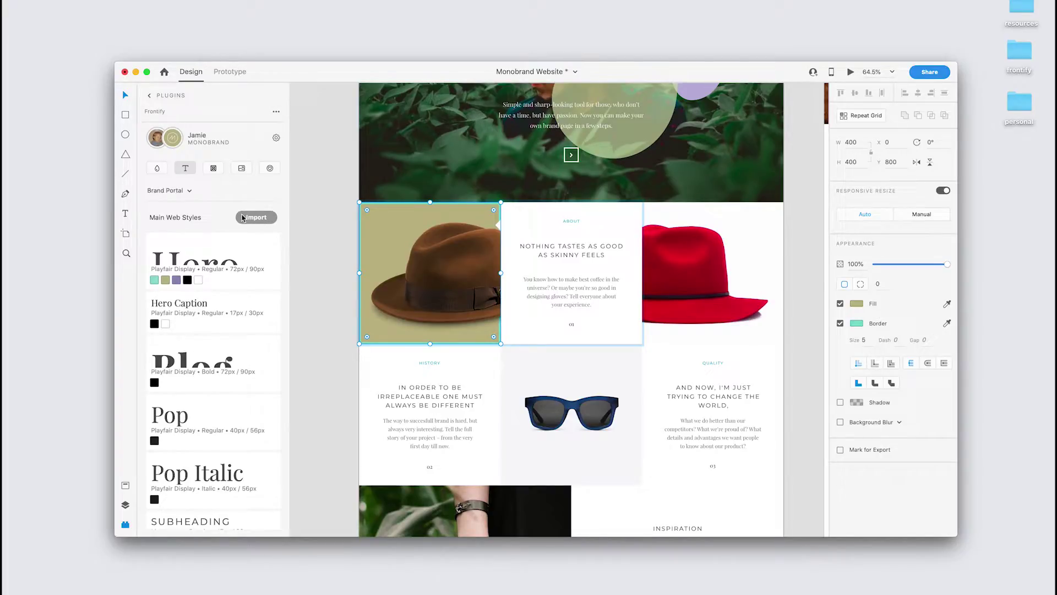
pyautogui.scroll(-5, 242, 221)
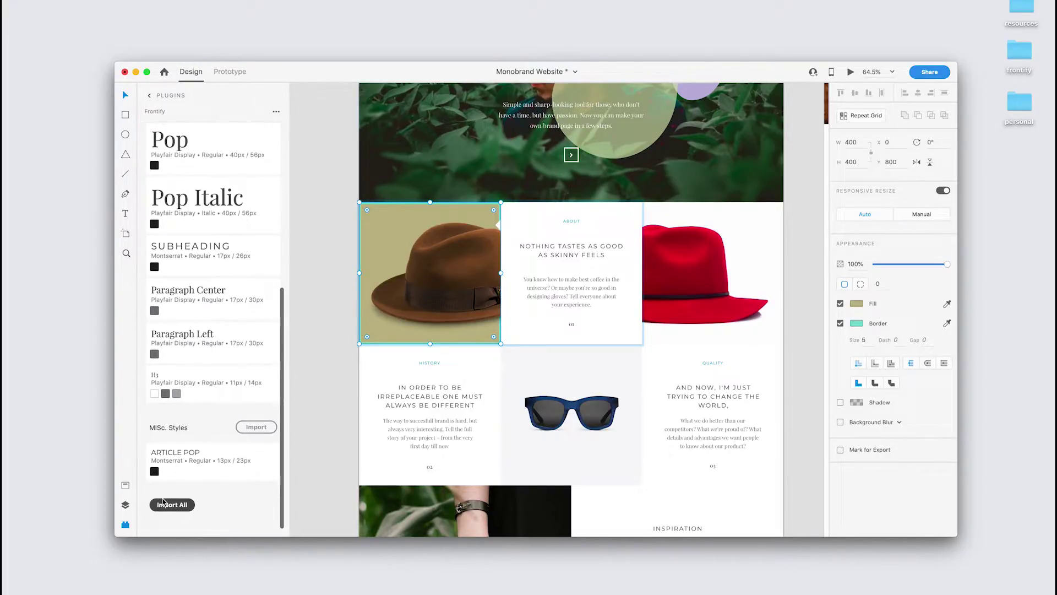
pyautogui.click(128, 488)
pyautogui.scroll(-10, 182, 330)
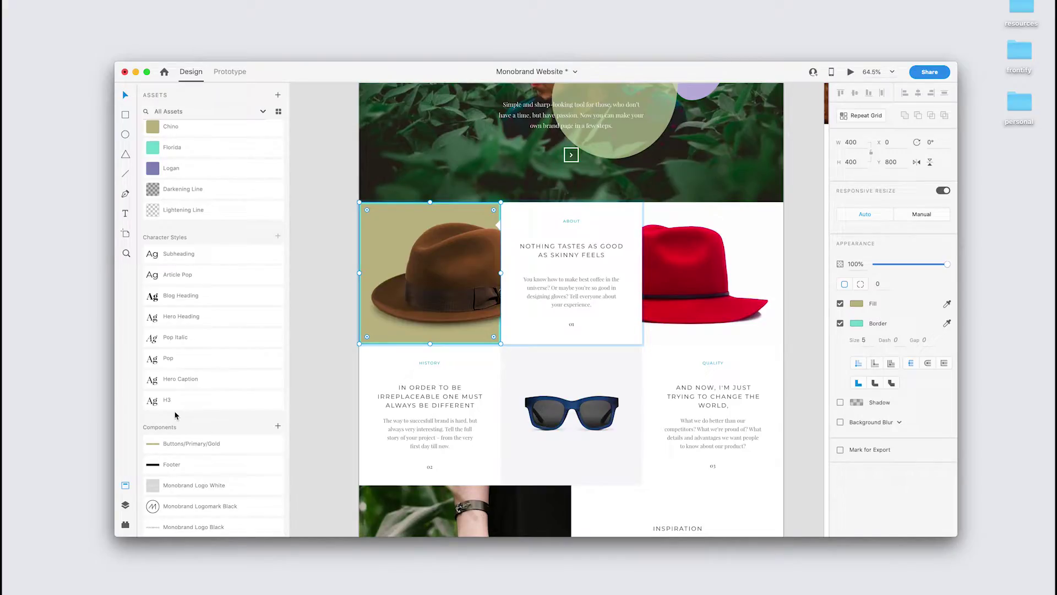
pyautogui.click(126, 524)
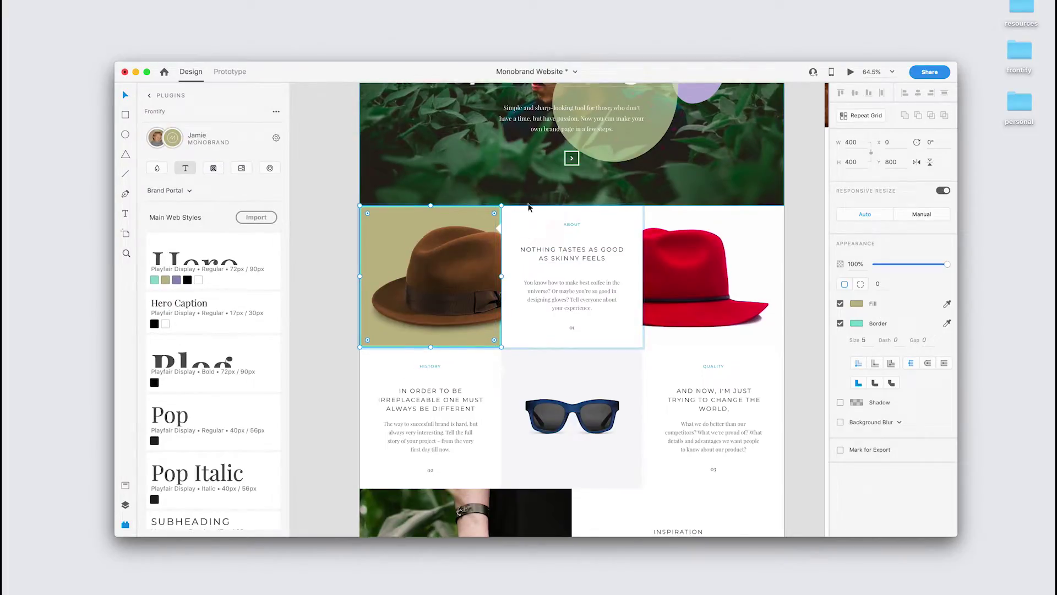
pyautogui.scroll(5, 515, 255)
pyautogui.click(515, 255)
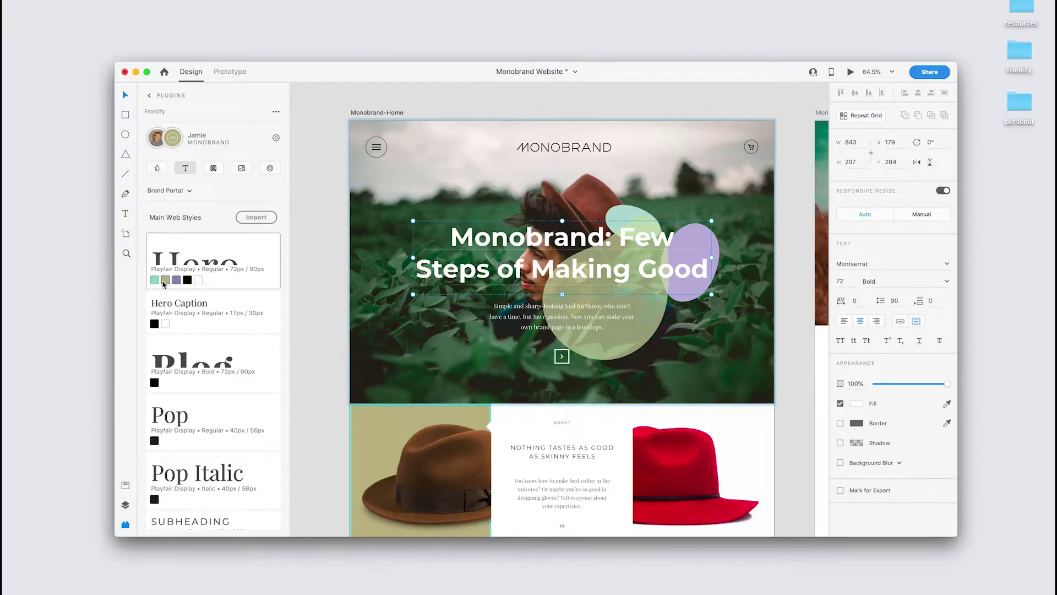
pyautogui.click(199, 282)
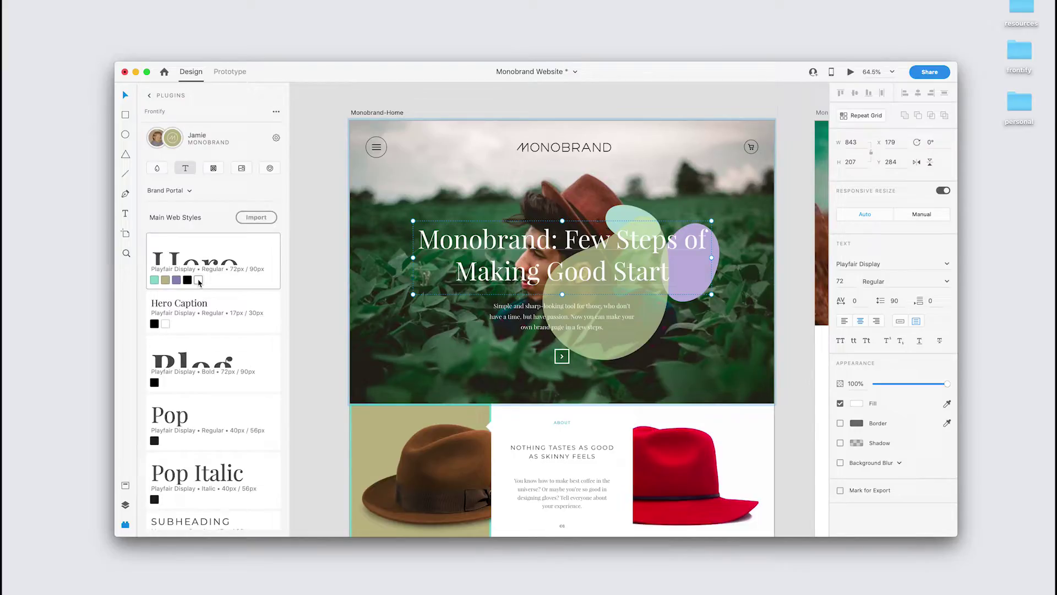
# Search Frontify's Icon Library for 'arrow' and copy the arrow-down icon.
pyautogui.click(214, 169)
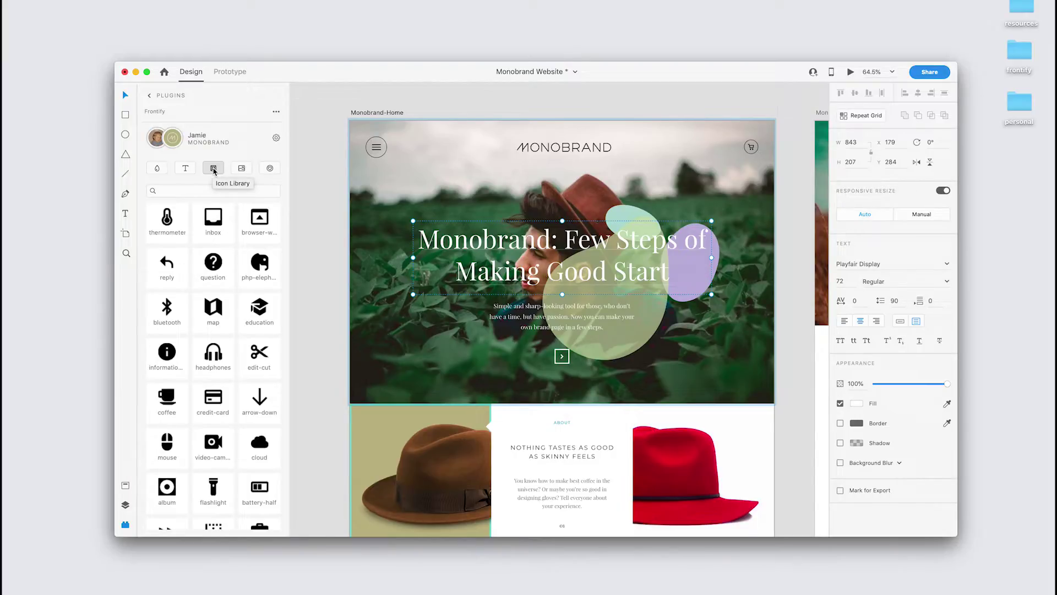
pyautogui.click(182, 191)
pyautogui.write('arr')
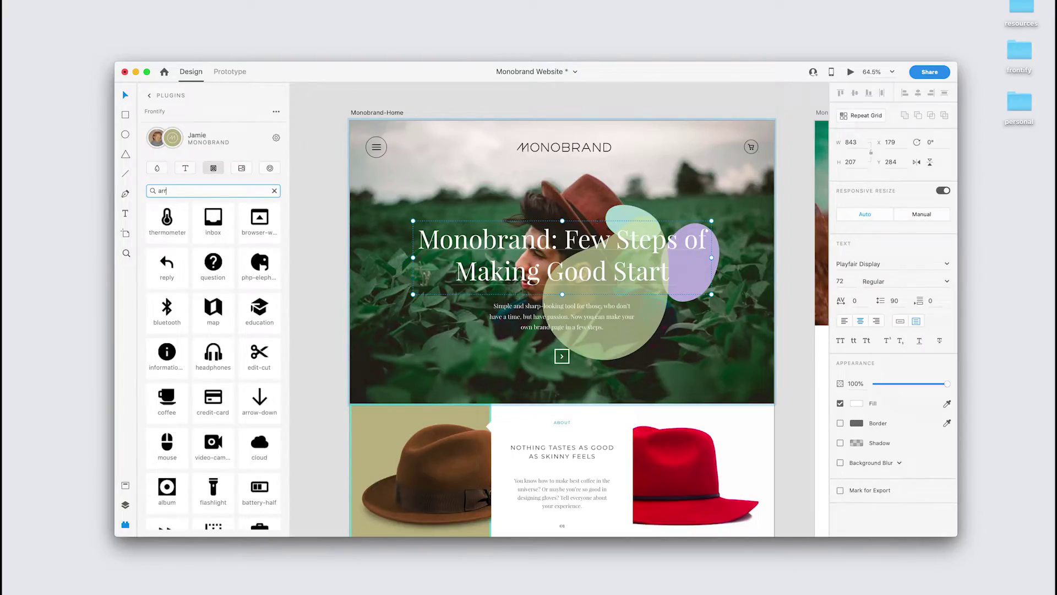
pyautogui.write('ow')
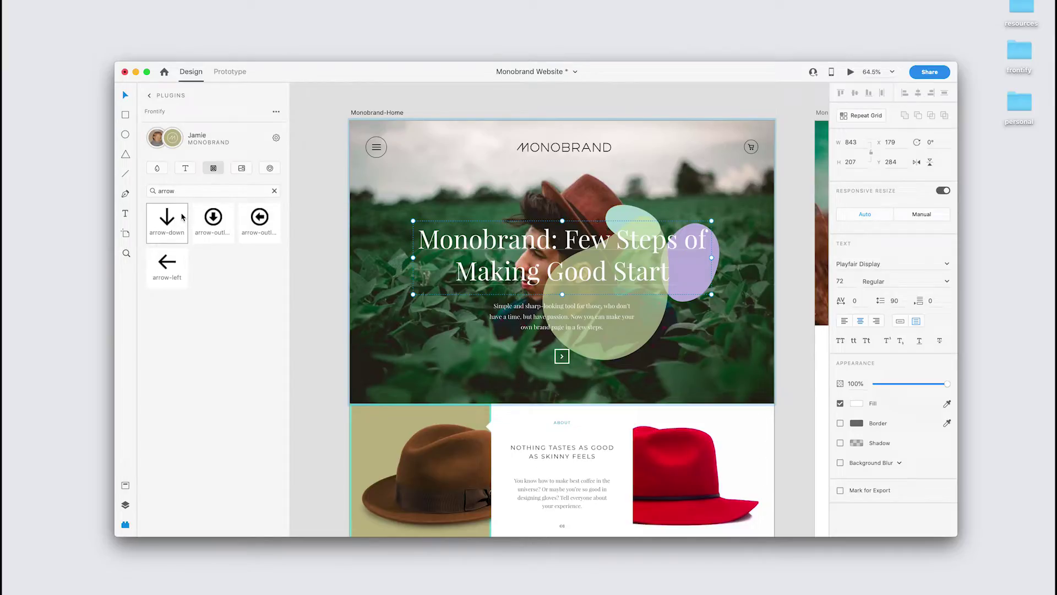
pyautogui.click(183, 217)
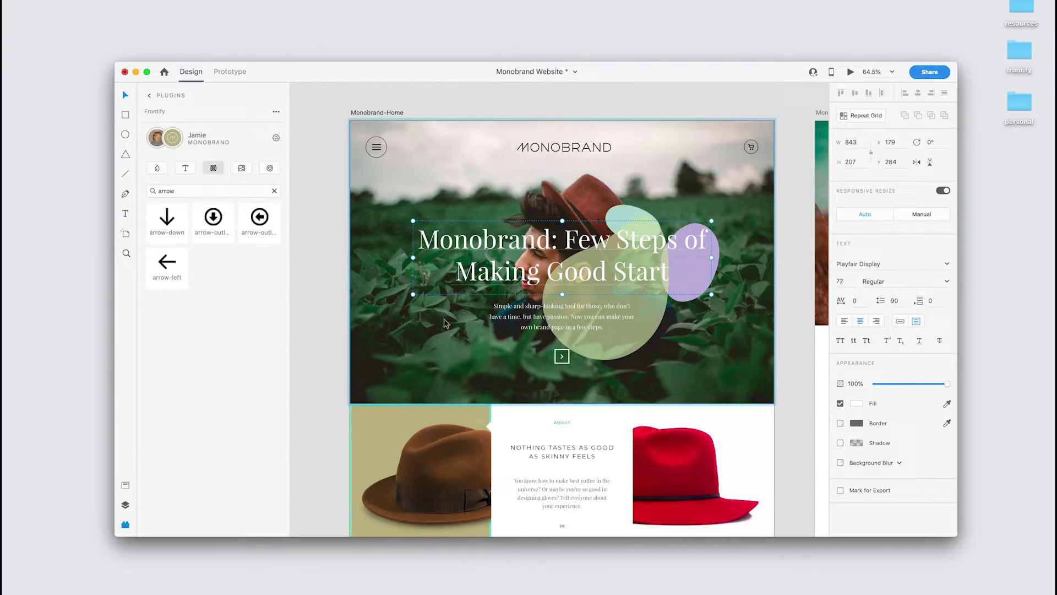
# Paste the arrow-down icon into the hero button, centred, in place of the chevron.
pyautogui.scroll(-1, 576, 352)
pyautogui.scroll(5, 576, 352)
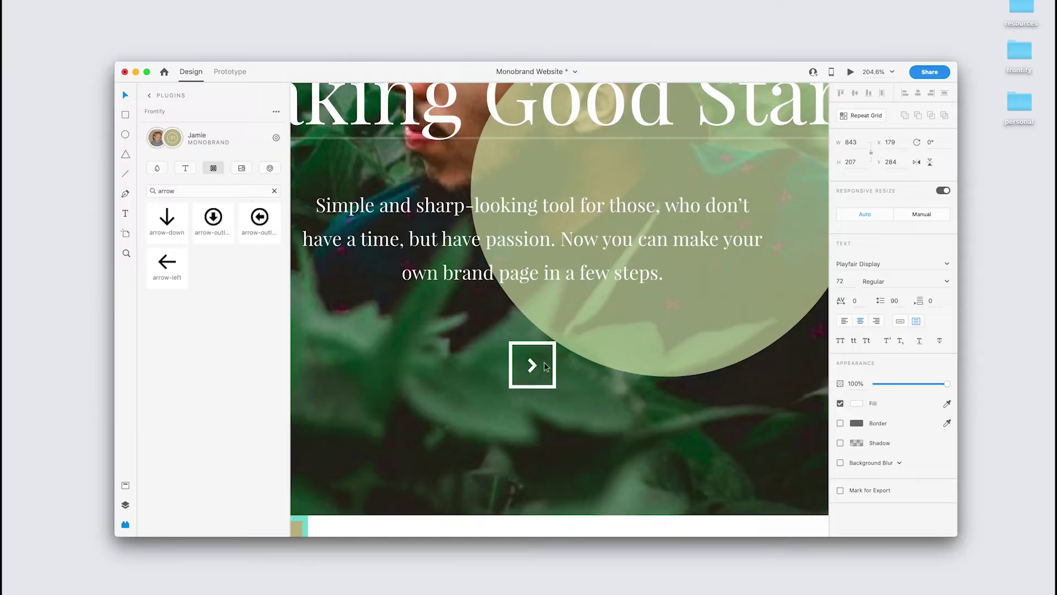
pyautogui.click(531, 368)
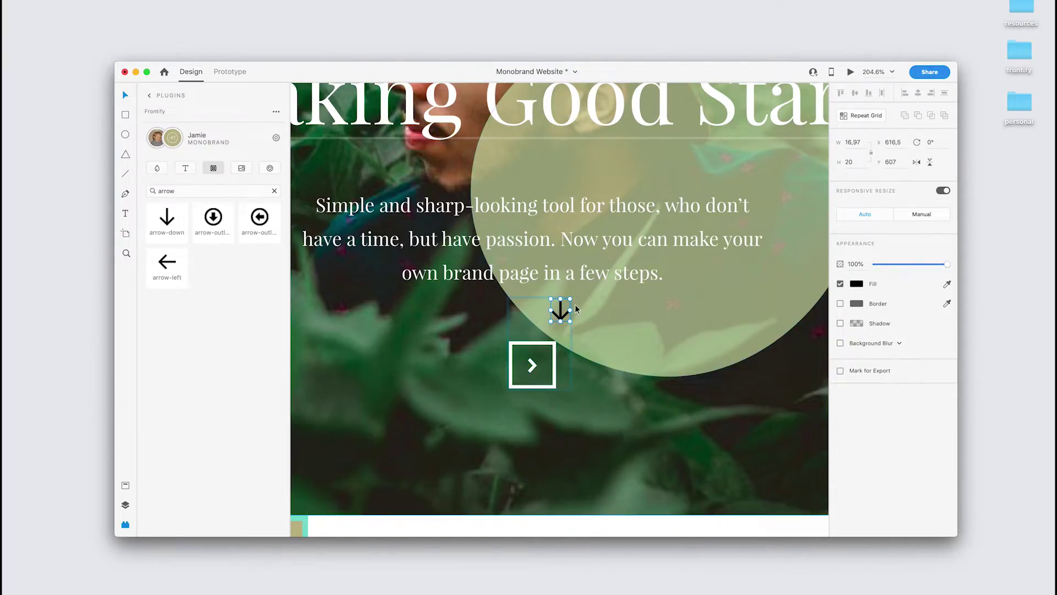
pyautogui.press('cmd+v')
pyautogui.moveTo(534, 364); pyautogui.dragTo(535, 367)
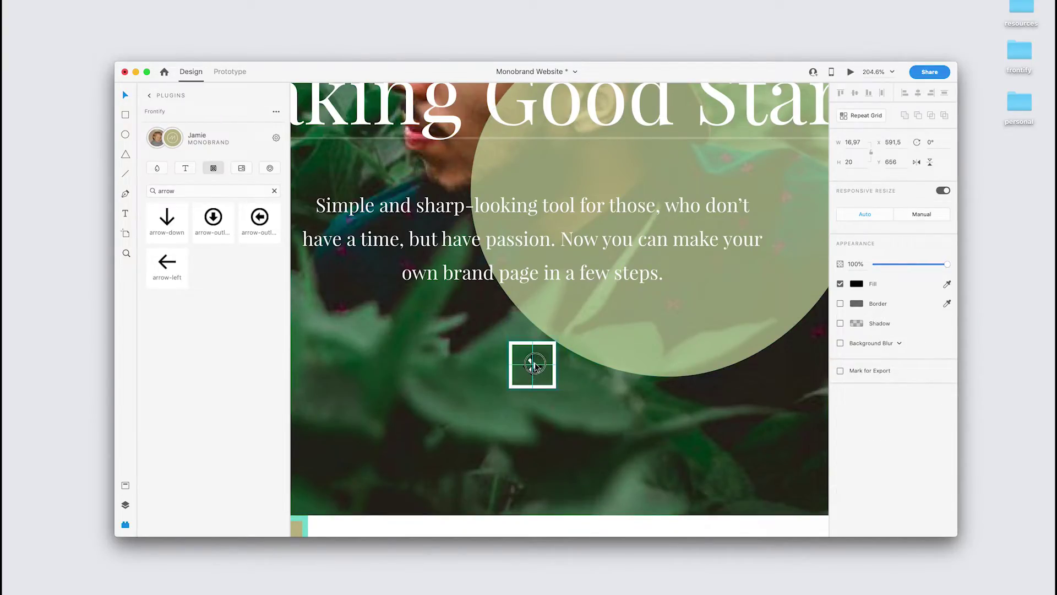
pyautogui.scroll(2, 535, 367)
pyautogui.scroll(2, 535, 363)
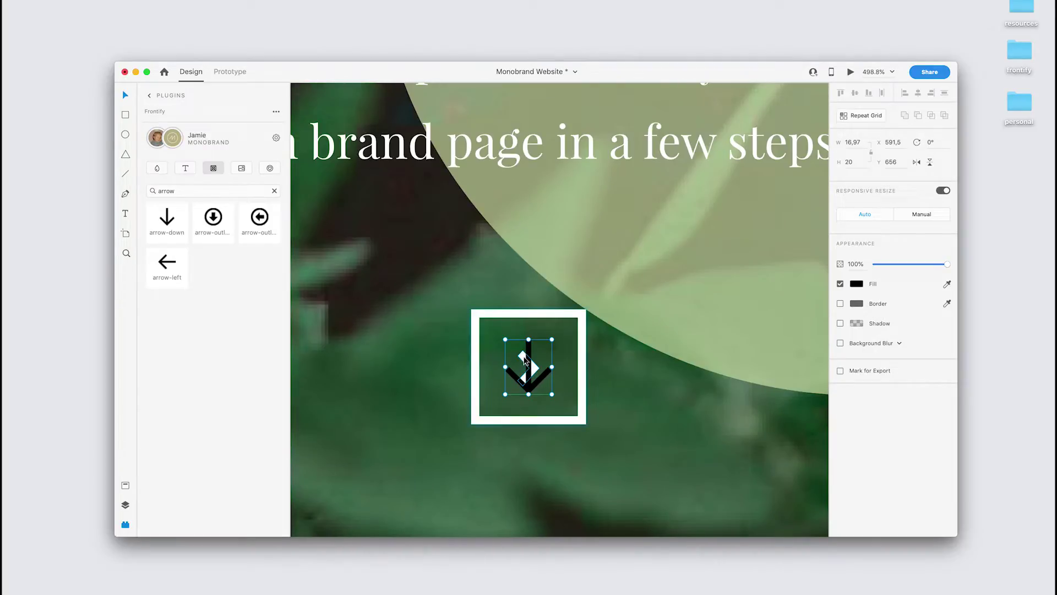
pyautogui.press('Escape')
# Fill the arrow icon with the brand White colour.
pyautogui.click(526, 361)
pyautogui.click(155, 168)
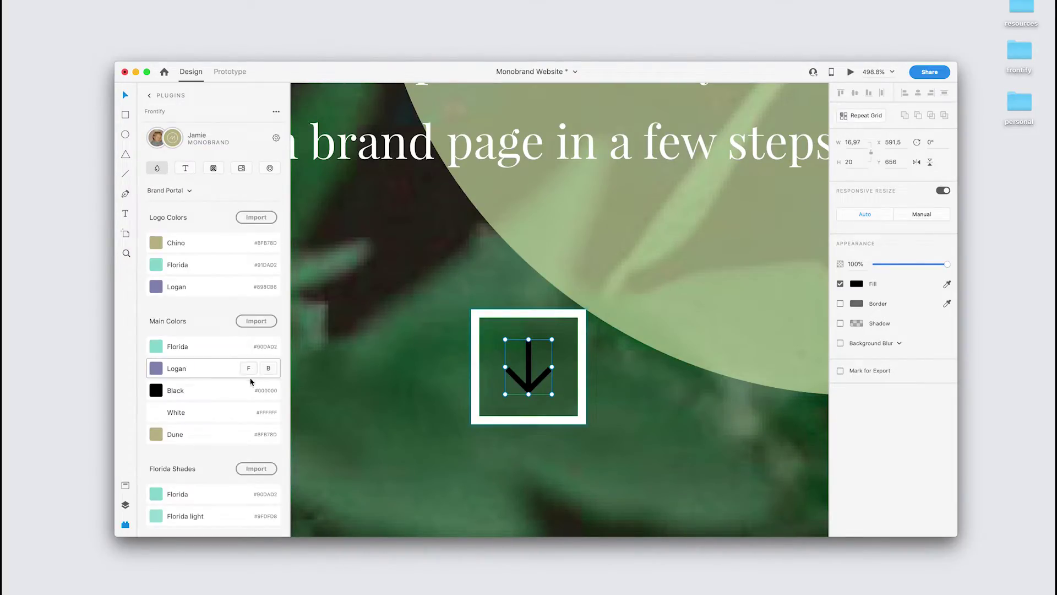
pyautogui.click(251, 414)
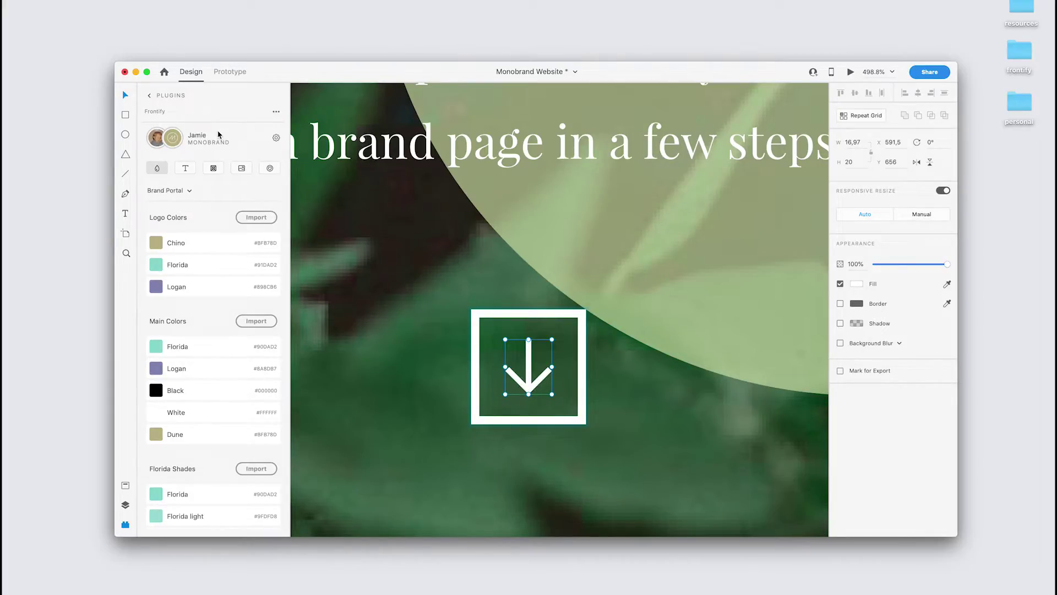
# Search the Monobrand Media Library for 'building' and place the St Paul's photo on the canvas.
pyautogui.click(239, 171)
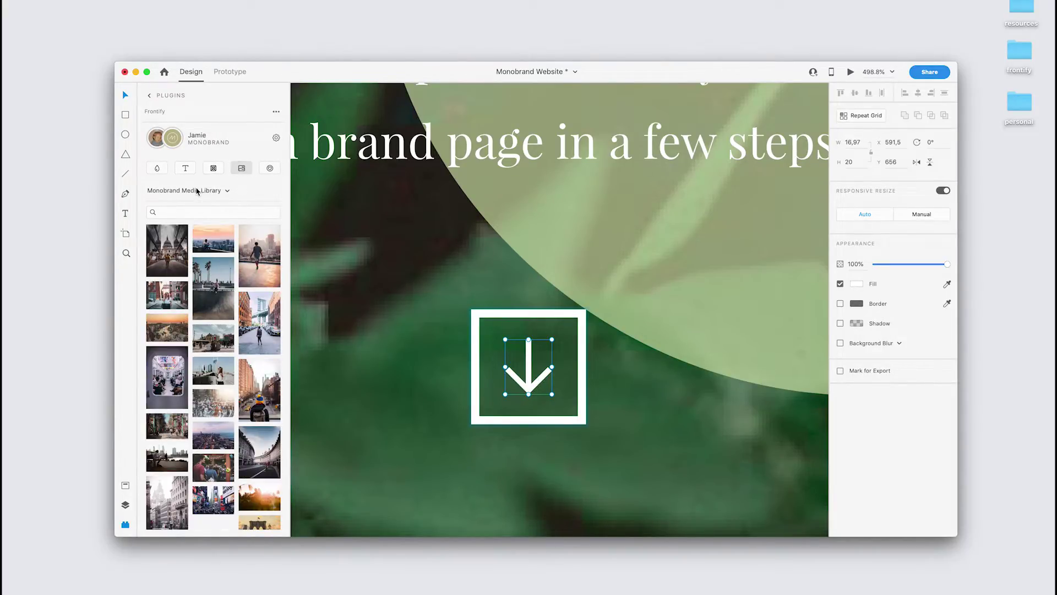
pyautogui.click(176, 192)
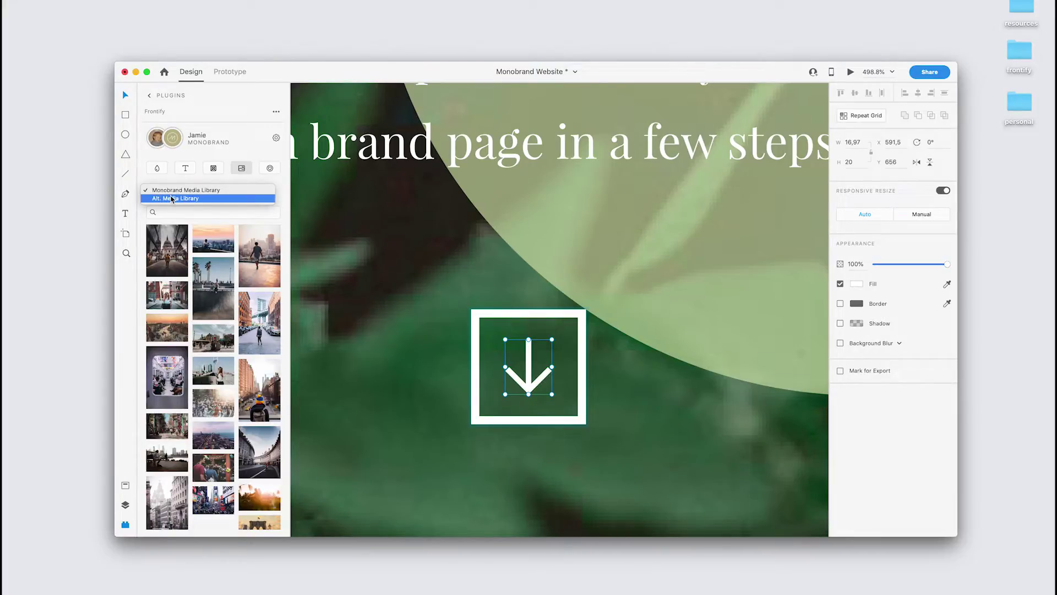
pyautogui.click(173, 199)
pyautogui.click(174, 191)
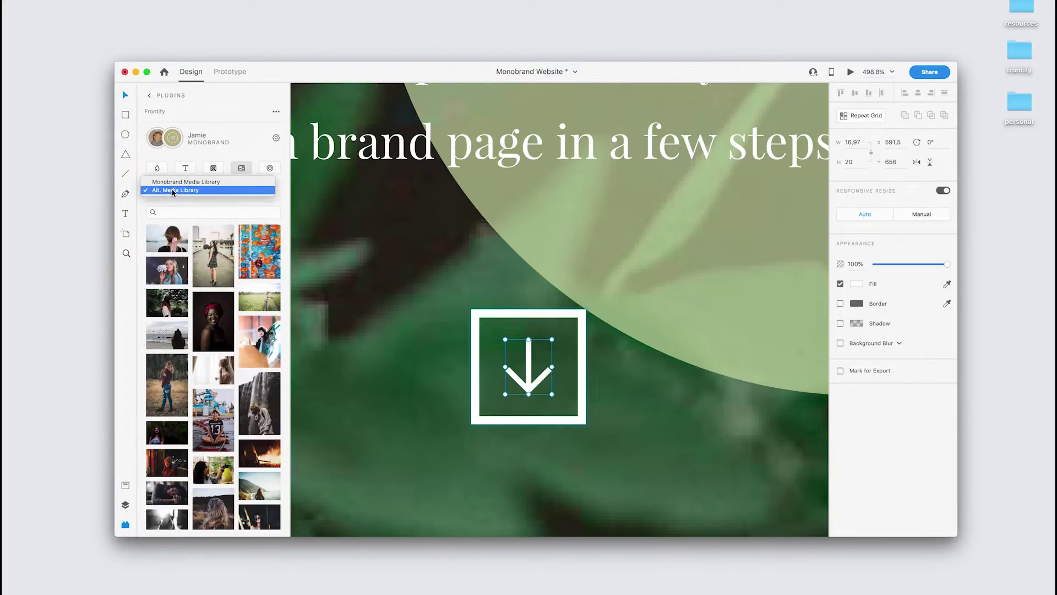
pyautogui.click(170, 182)
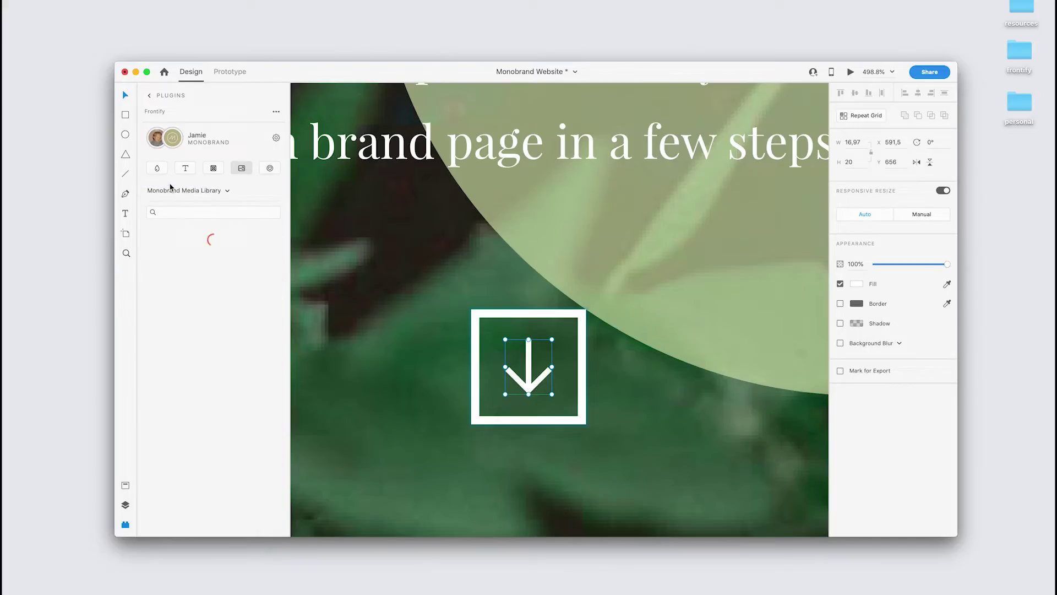
pyautogui.click(175, 213)
pyautogui.write('bu')
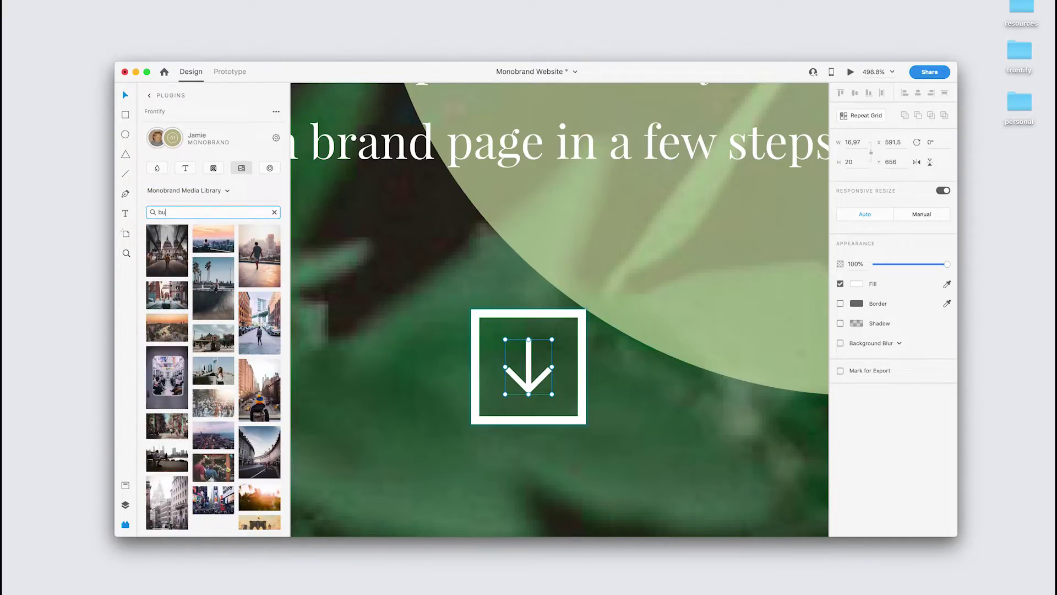
pyautogui.write('ilding')
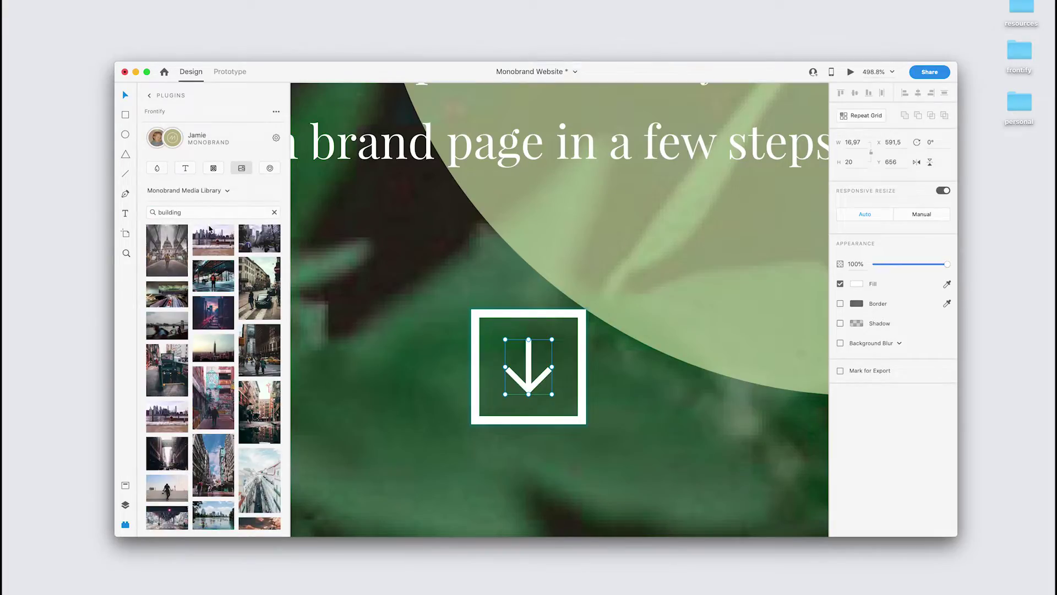
pyautogui.moveTo(175, 232); pyautogui.dragTo(359, 236)
# Swap the masked hero image through several media-library photos, ending on the street scene under elevated rails.
pyautogui.press('super+0')
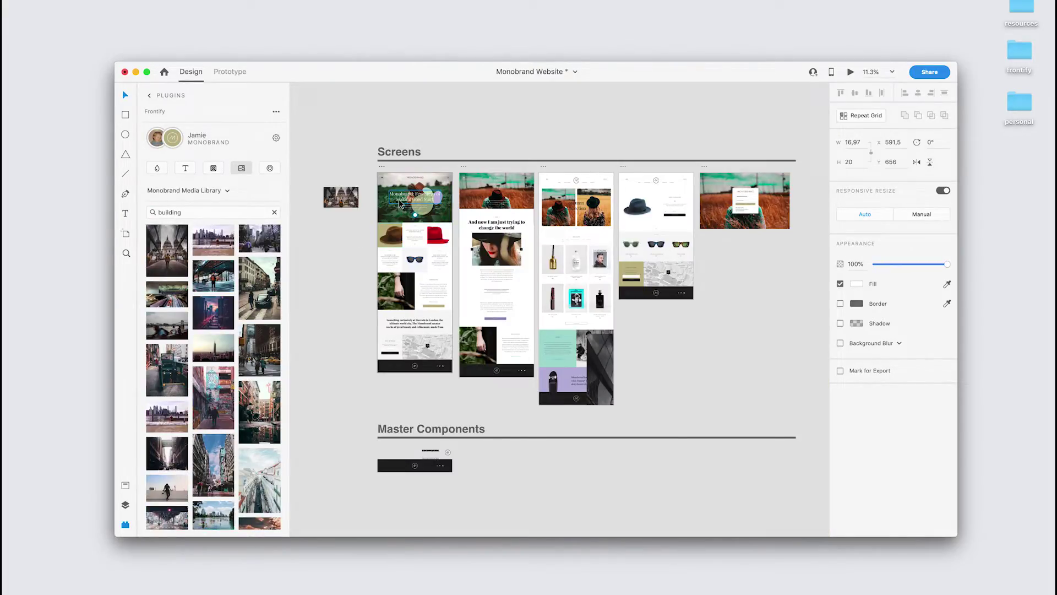
pyautogui.scroll(5, 398, 204)
pyautogui.scroll(5, 397, 204)
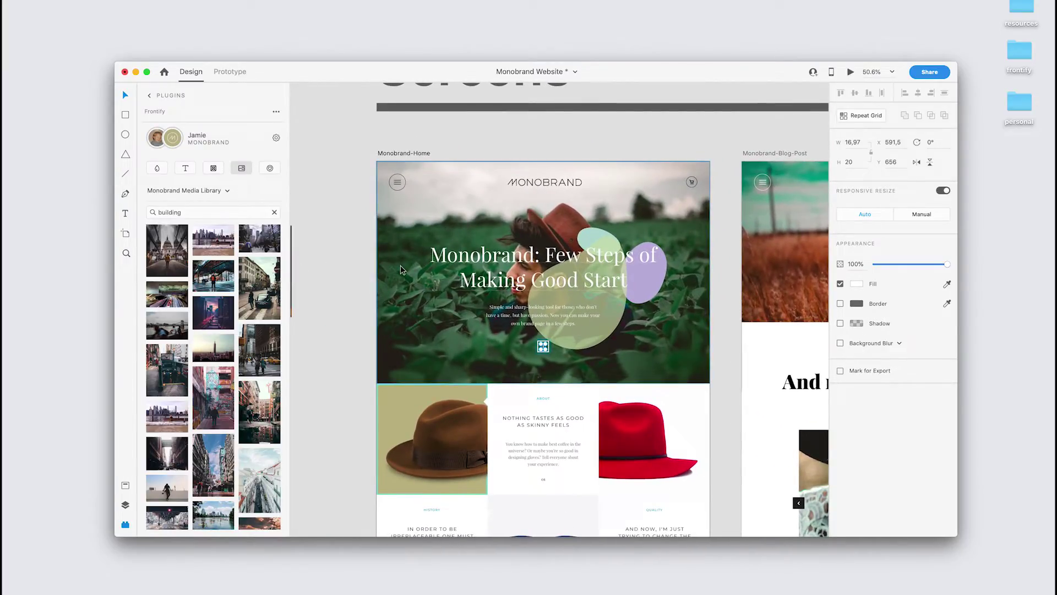
pyautogui.click(383, 269)
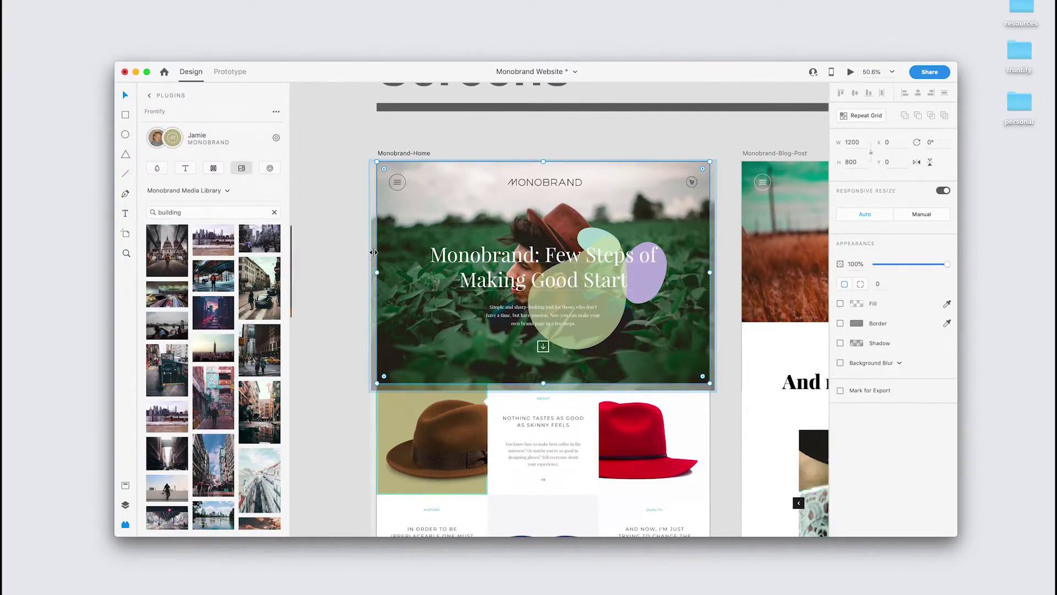
pyautogui.click(386, 254)
pyautogui.doubleClick(386, 254)
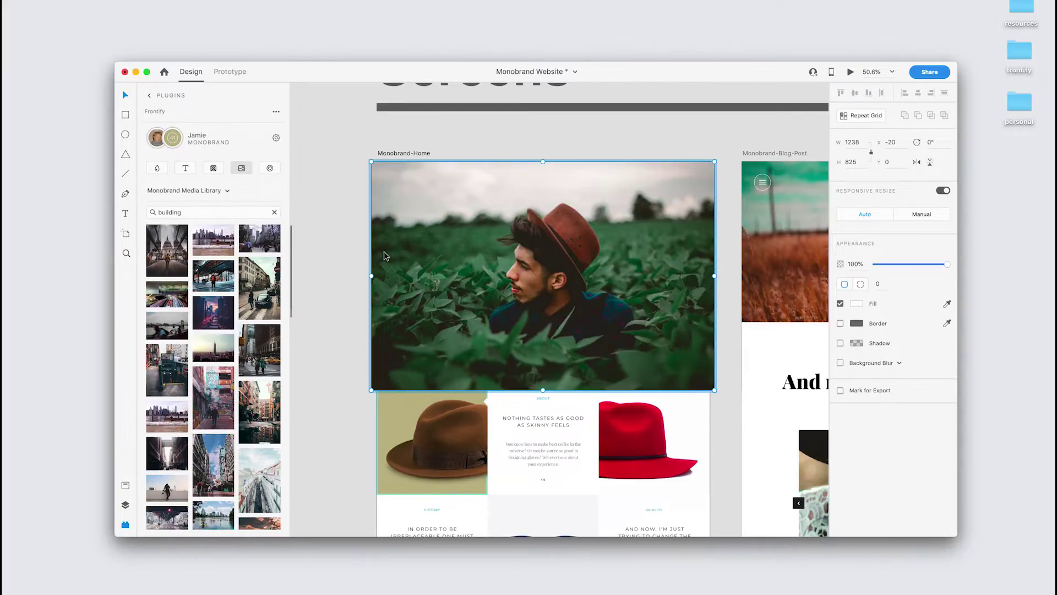
pyautogui.click(163, 253)
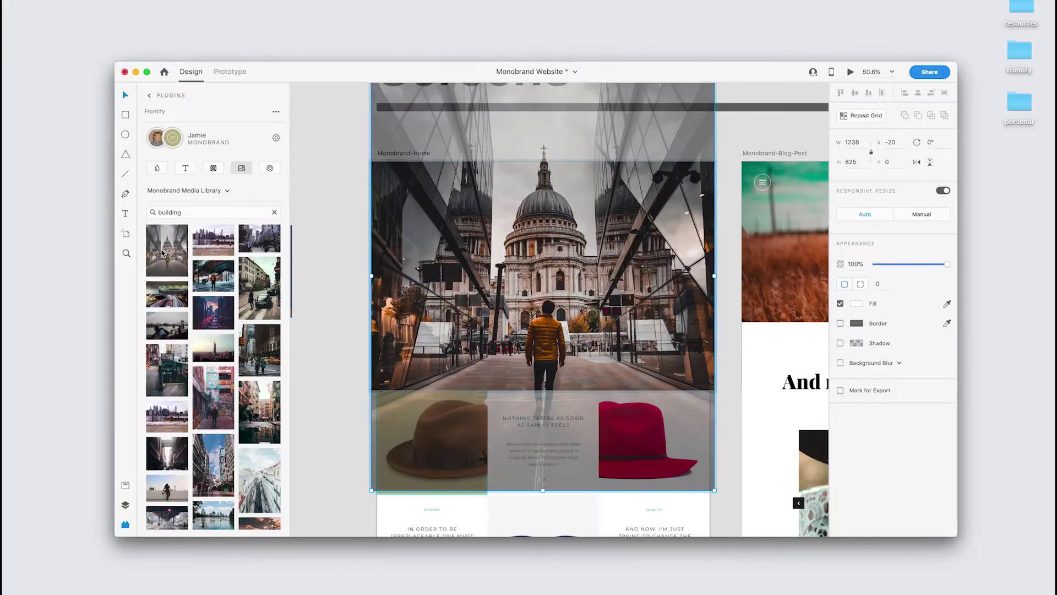
pyautogui.click(209, 248)
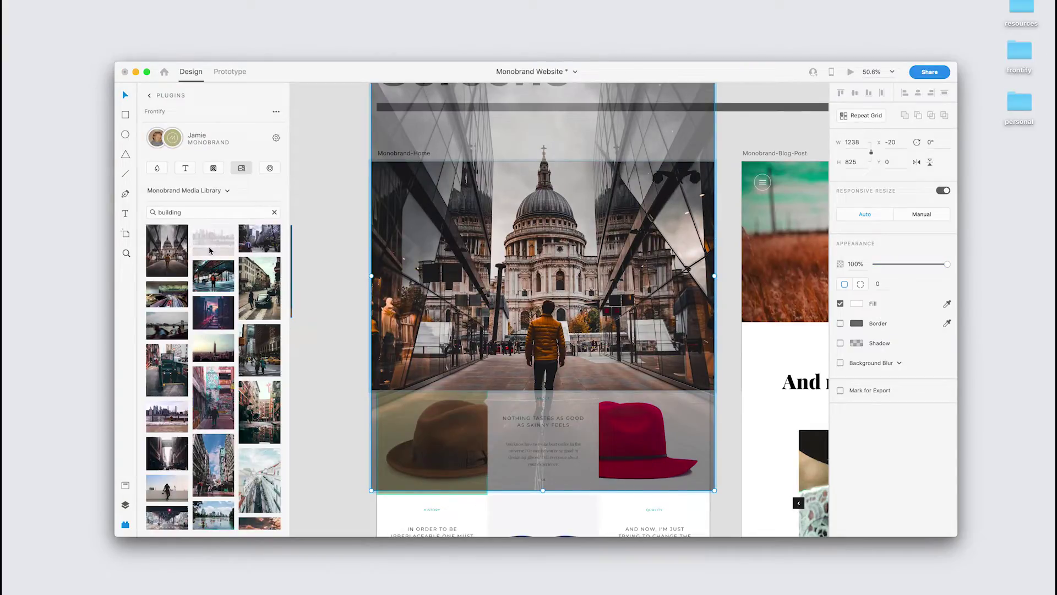
pyautogui.click(263, 245)
pyautogui.click(209, 278)
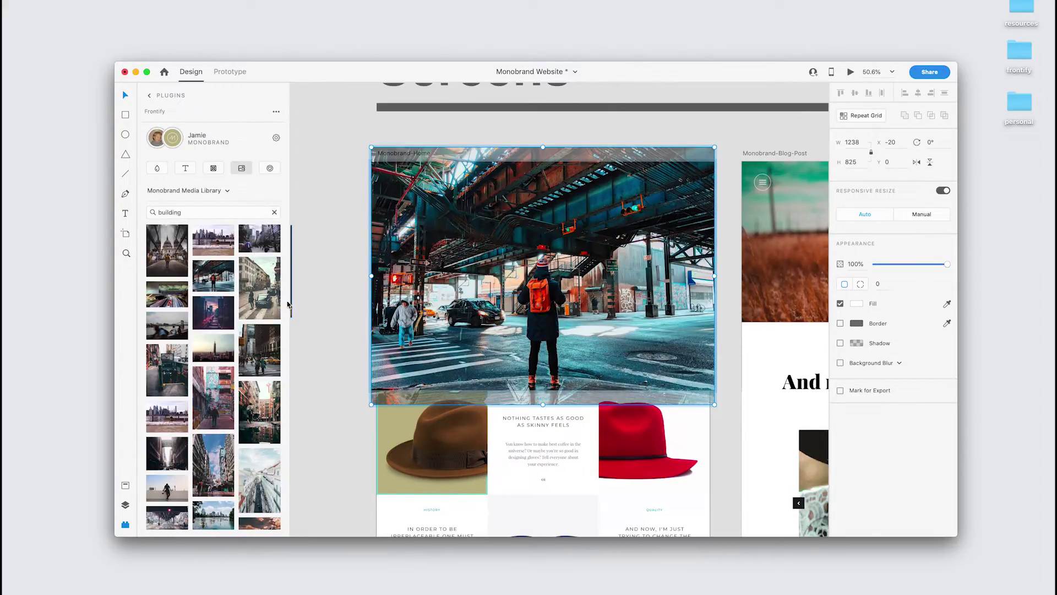
pyautogui.click(318, 303)
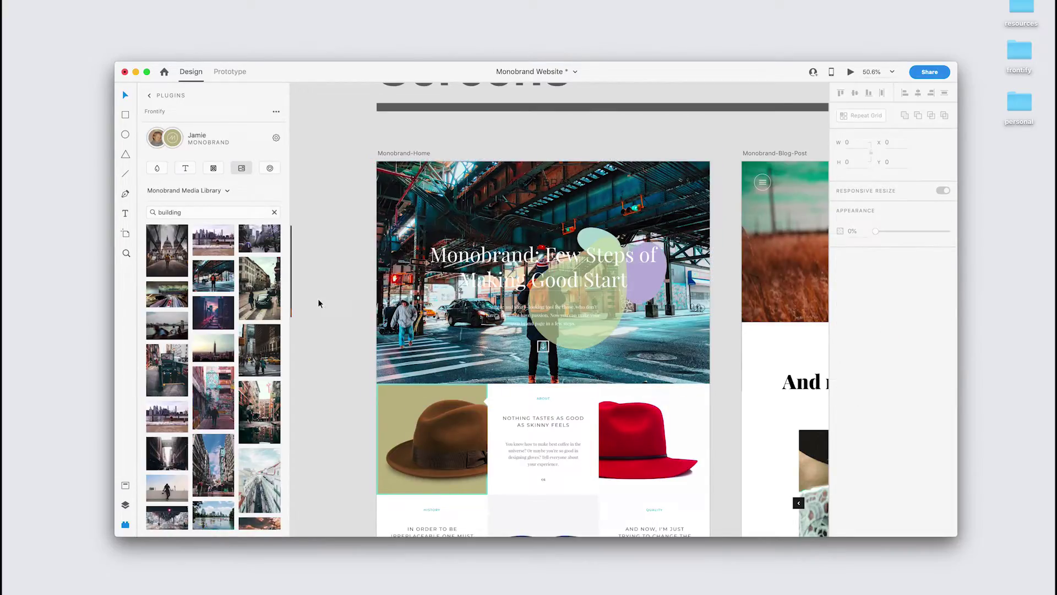
# Place the domed-cathedral photo from the media library on the canvas beside Monobrand-Home.
pyautogui.hscroll(-5, 319, 304)
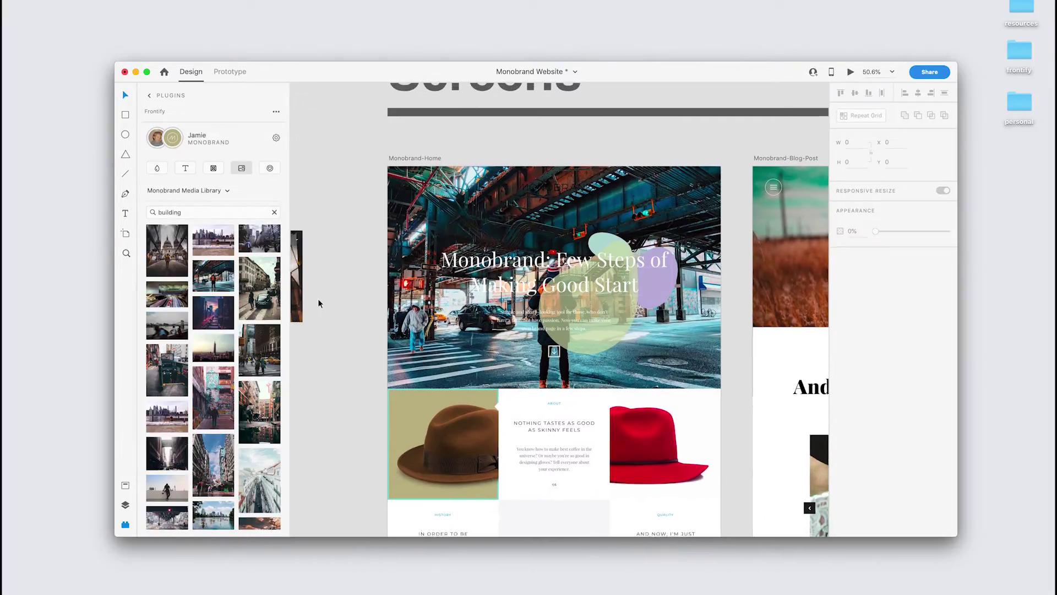
pyautogui.moveTo(167, 250); pyautogui.dragTo(373, 300)
pyautogui.scroll(2, 373, 300)
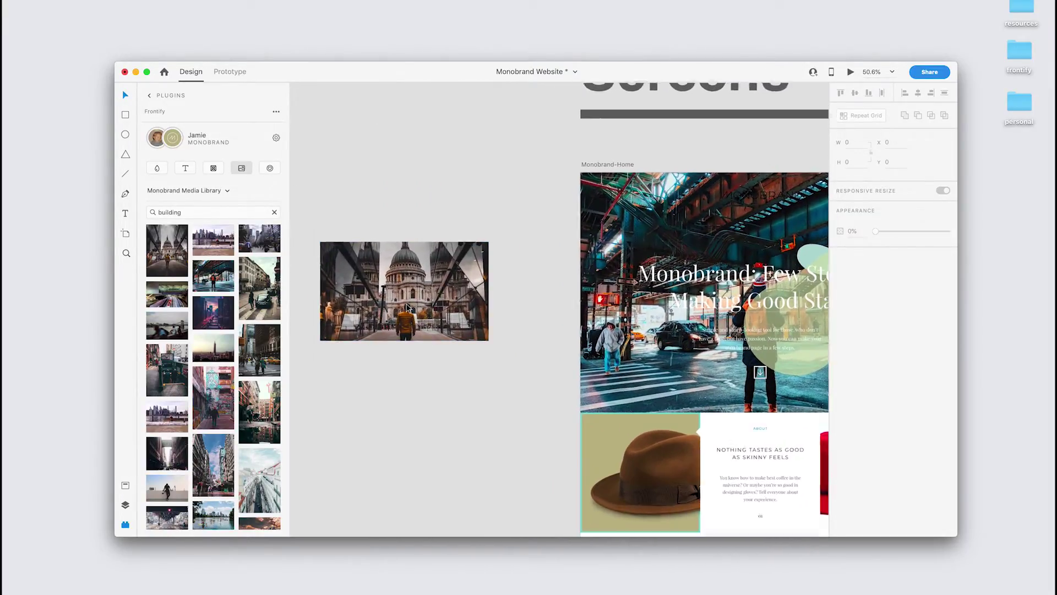
pyautogui.hscroll(-4, 386, 303)
pyautogui.hscroll(3, 408, 307)
pyautogui.scroll(-1, 408, 307)
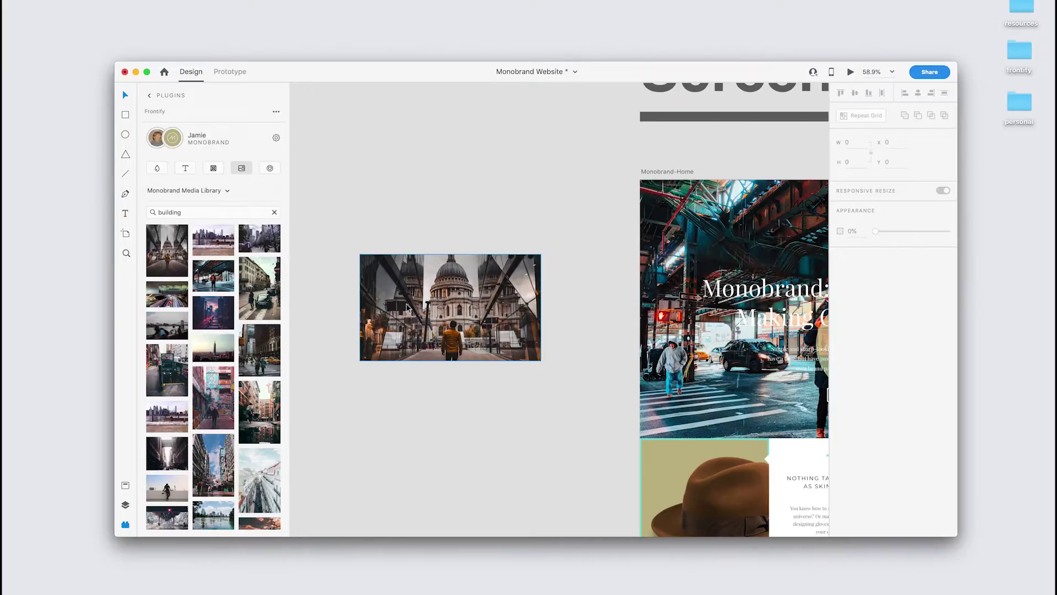
pyautogui.scroll(1, 407, 306)
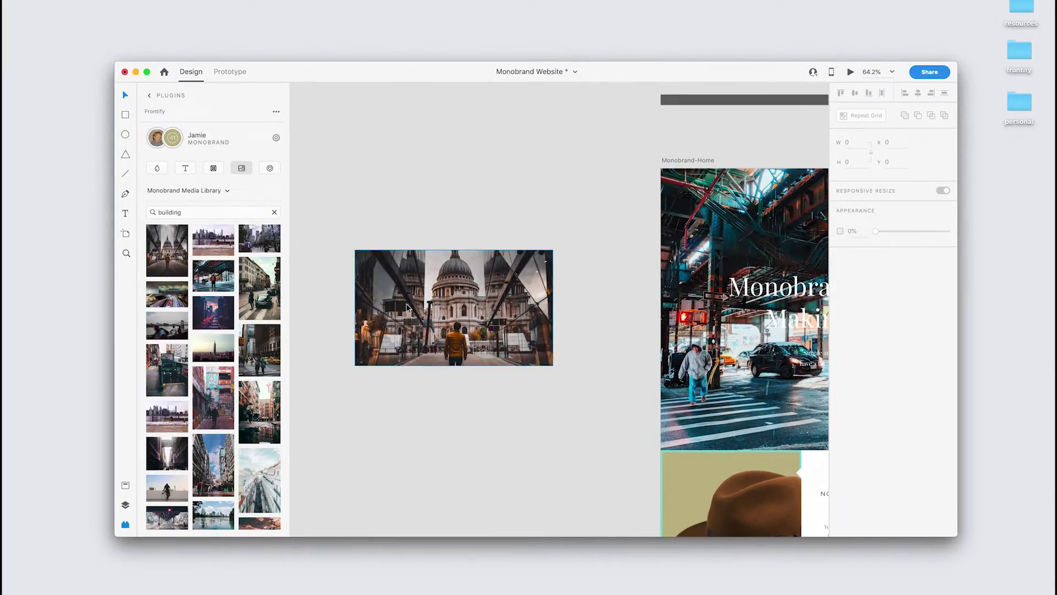
pyautogui.scroll(3, 408, 307)
pyautogui.hscroll(-3, 408, 308)
pyautogui.scroll(-1, 409, 308)
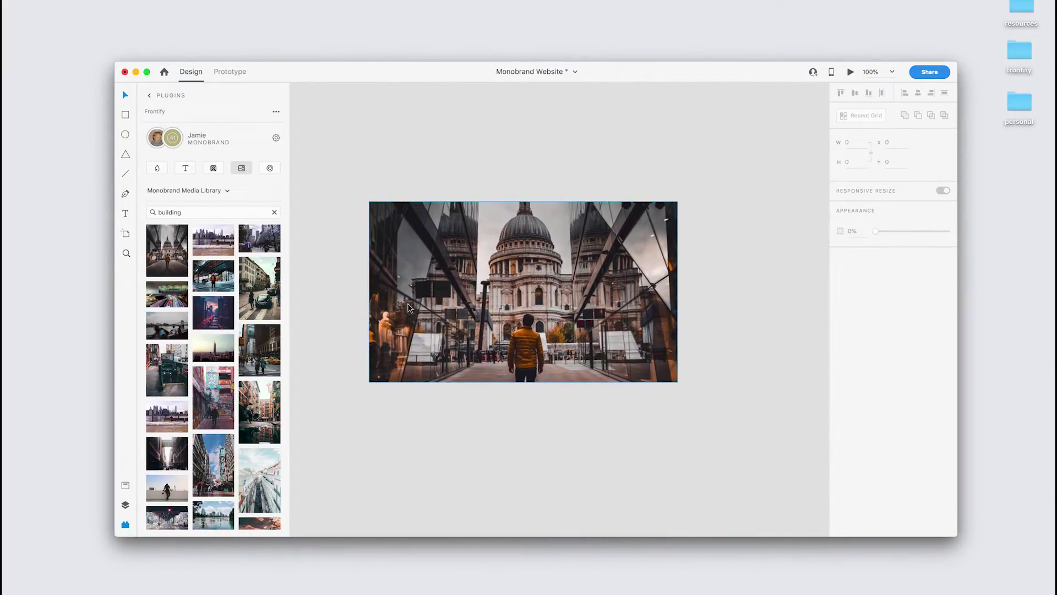
# Enlarge the cathedral photo proportionally to 942 × 554.
pyautogui.click(532, 298)
pyautogui.hscroll(-3, 532, 298)
pyautogui.scroll(1, 532, 298)
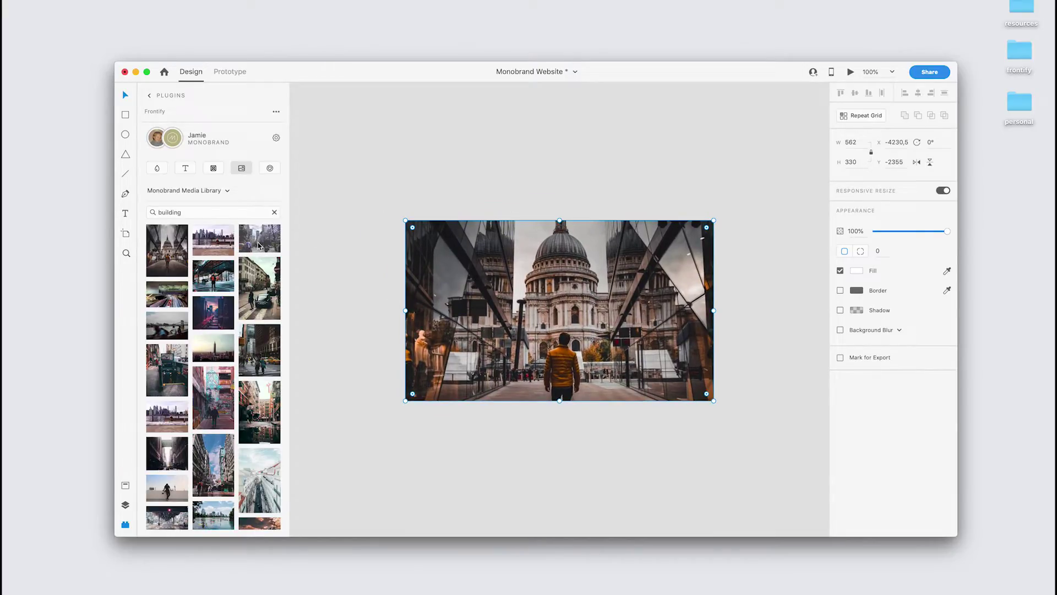
pyautogui.moveTo(714, 220); pyautogui.dragTo(809, 137)
pyautogui.hscroll(-2, 653, 127)
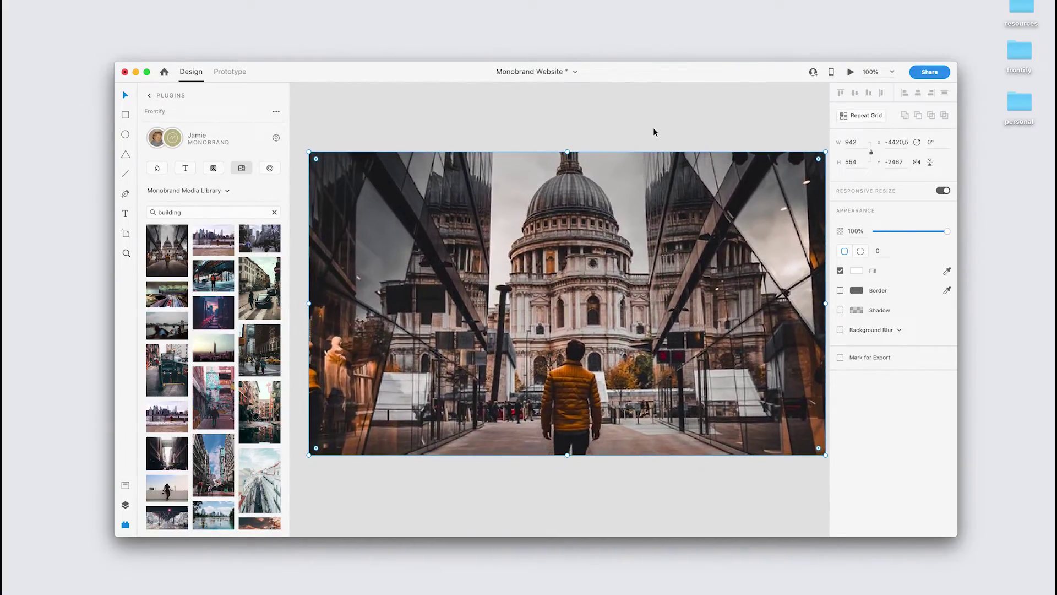
pyautogui.scroll(1, 410, 256)
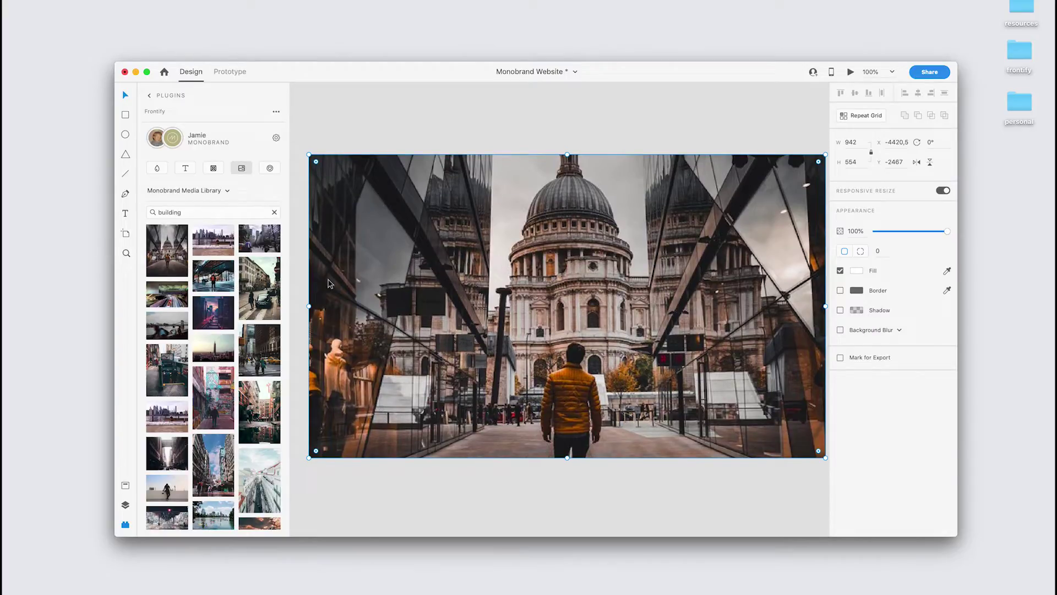
pyautogui.click(164, 246)
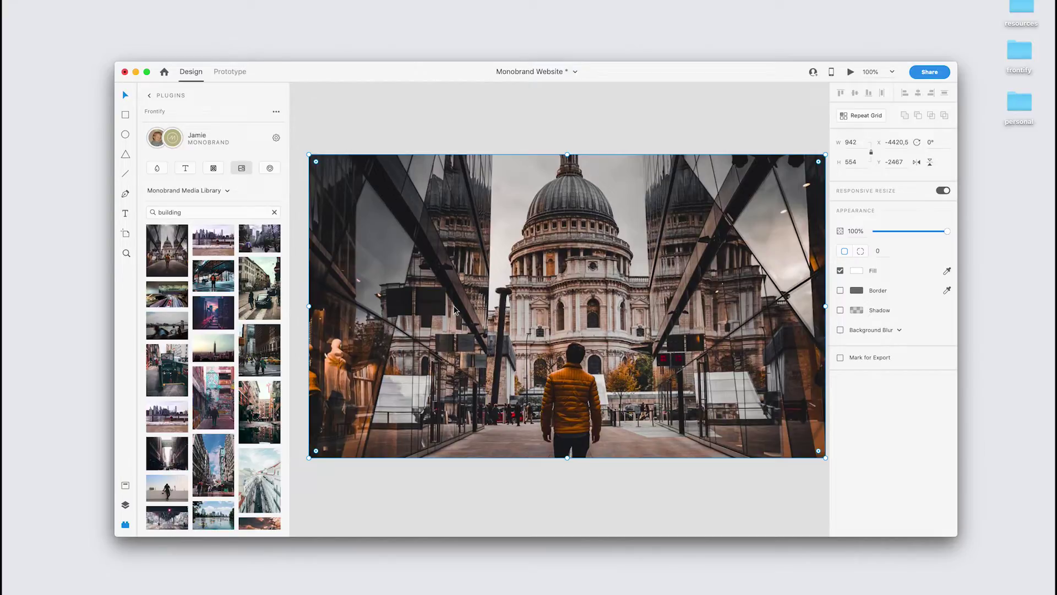
# Replace the MONOBRAND header wordmark with Frontify's Logo-Circle-Trans mark.
pyautogui.click(269, 168)
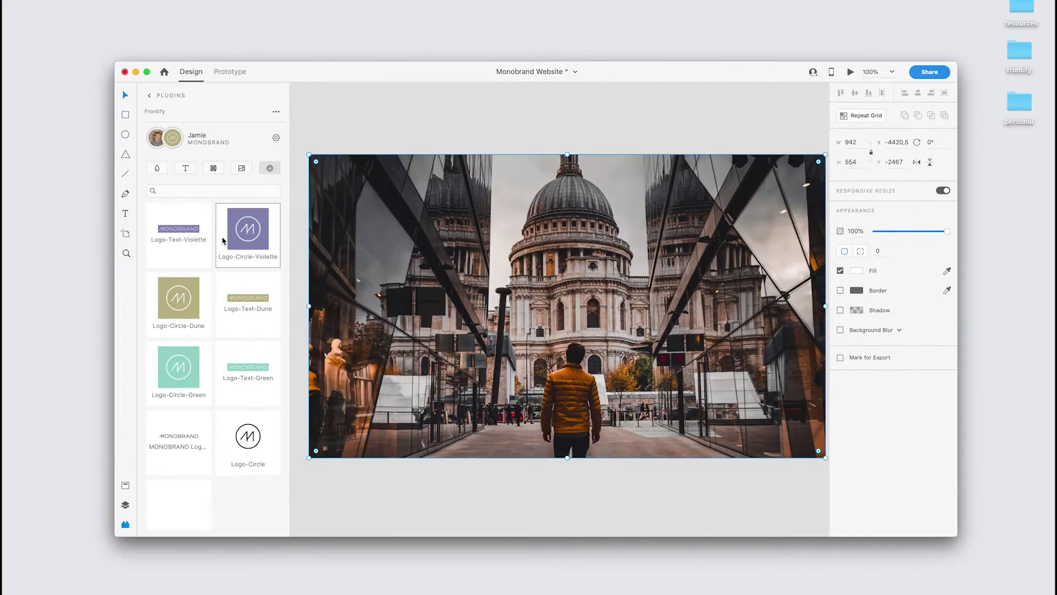
pyautogui.scroll(-5, 469, 258)
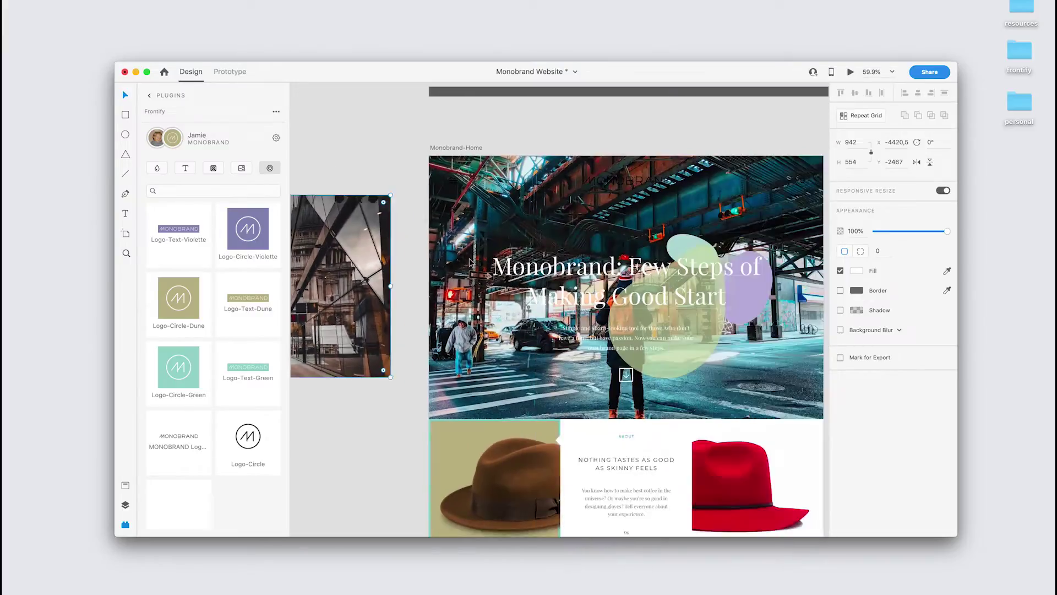
pyautogui.scroll(5, 470, 257)
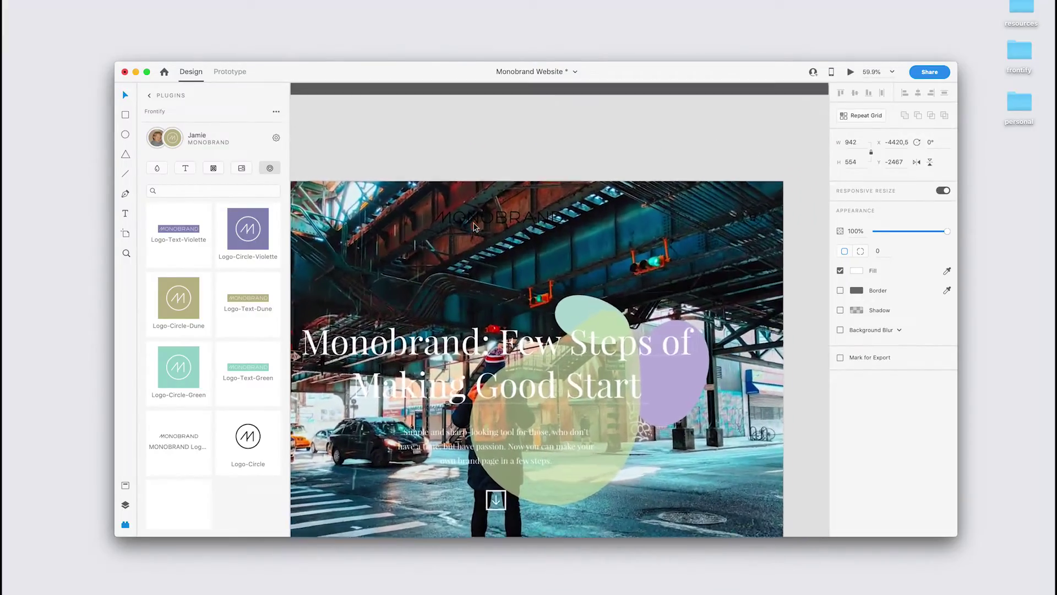
pyautogui.scroll(3, 473, 227)
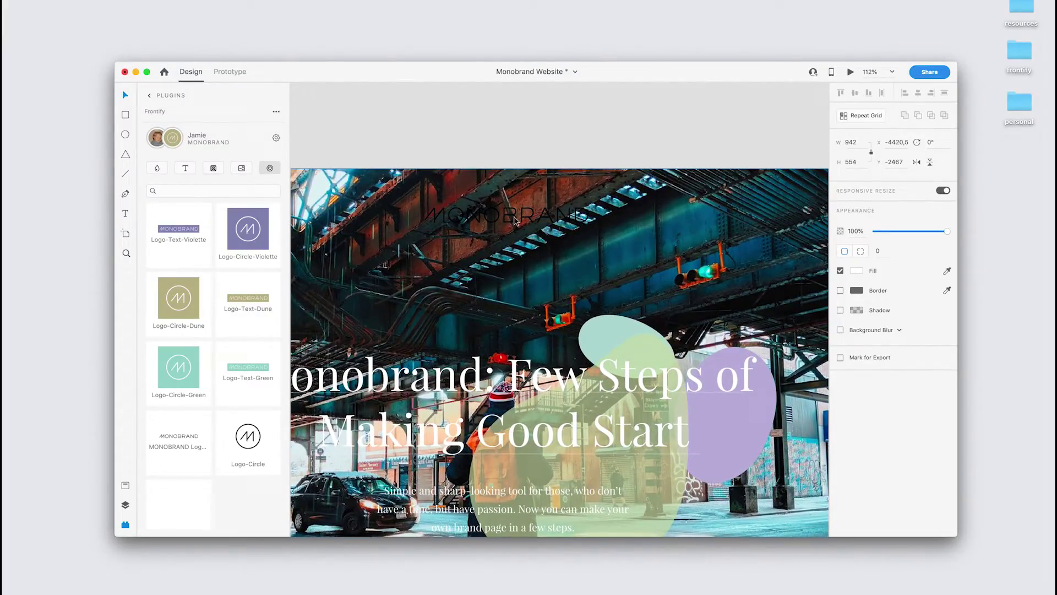
pyautogui.click(515, 221)
pyautogui.doubleClick(516, 220)
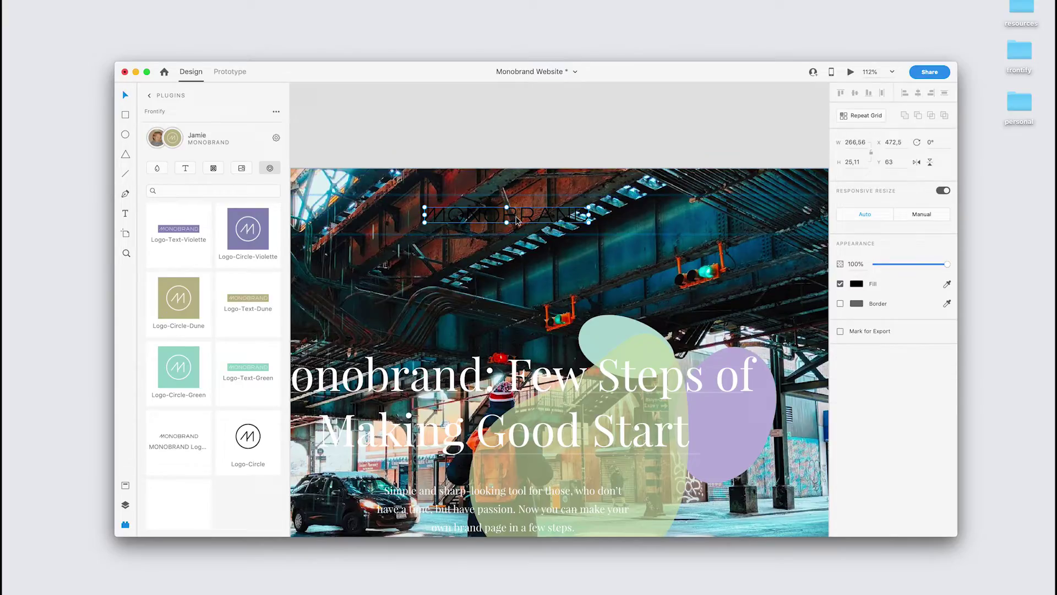
pyautogui.scroll(-2, 179, 479)
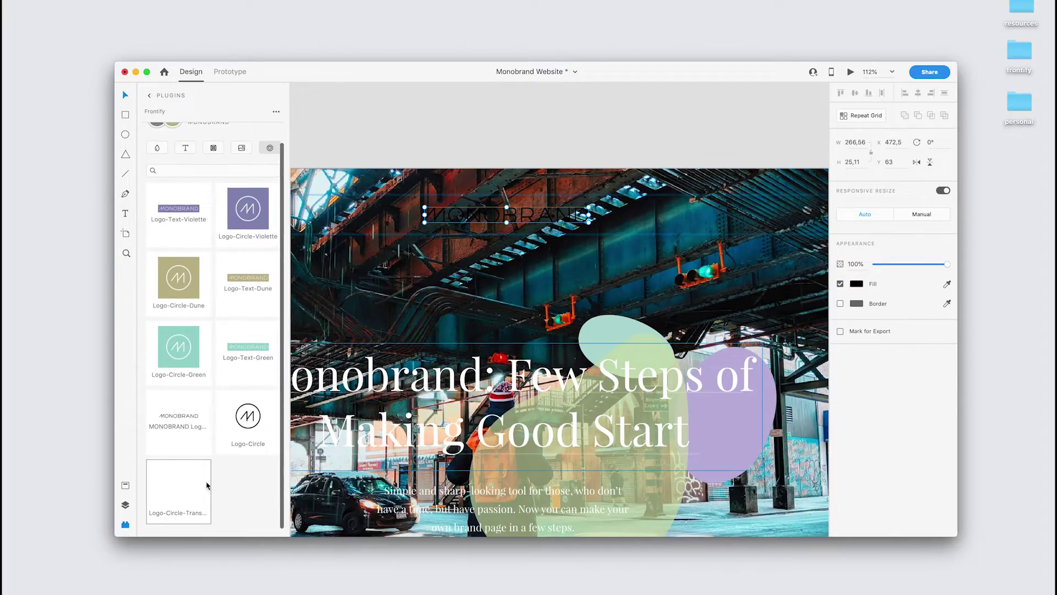
pyautogui.click(188, 467)
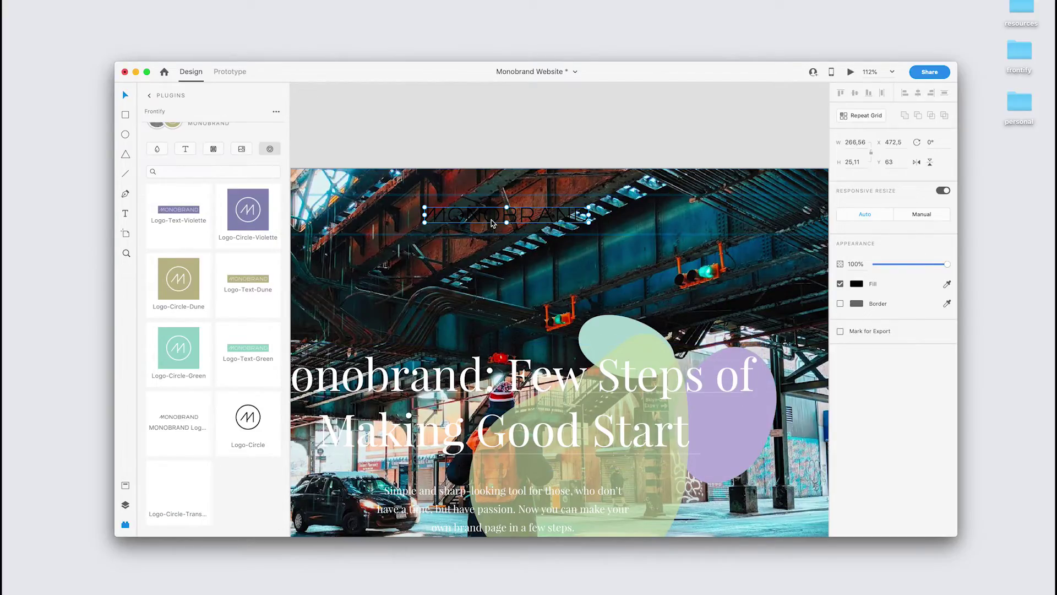
pyautogui.press('super+v')
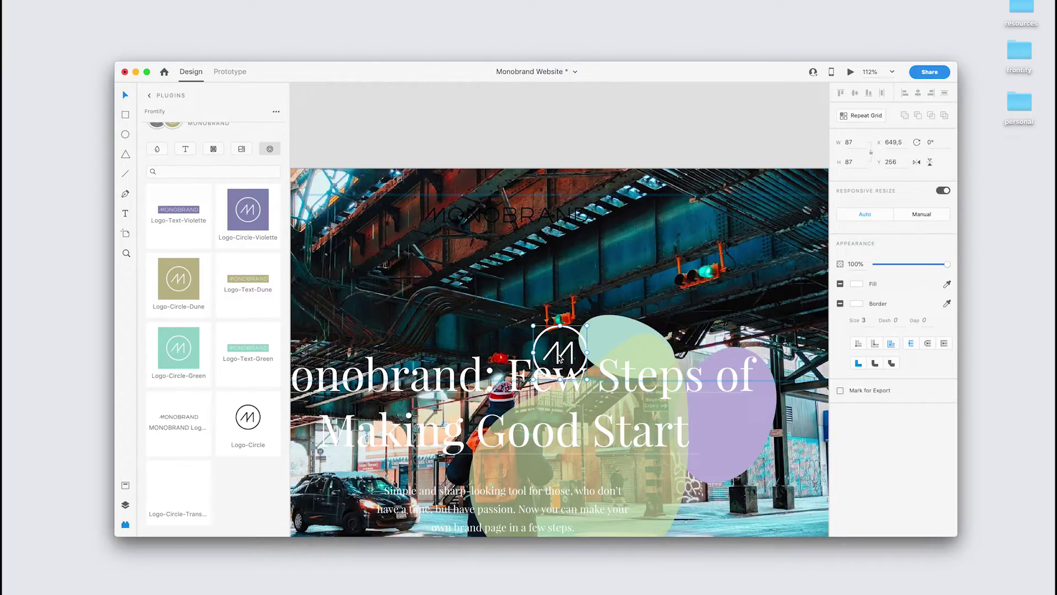
pyautogui.moveTo(559, 358); pyautogui.dragTo(502, 218)
pyautogui.click(548, 221)
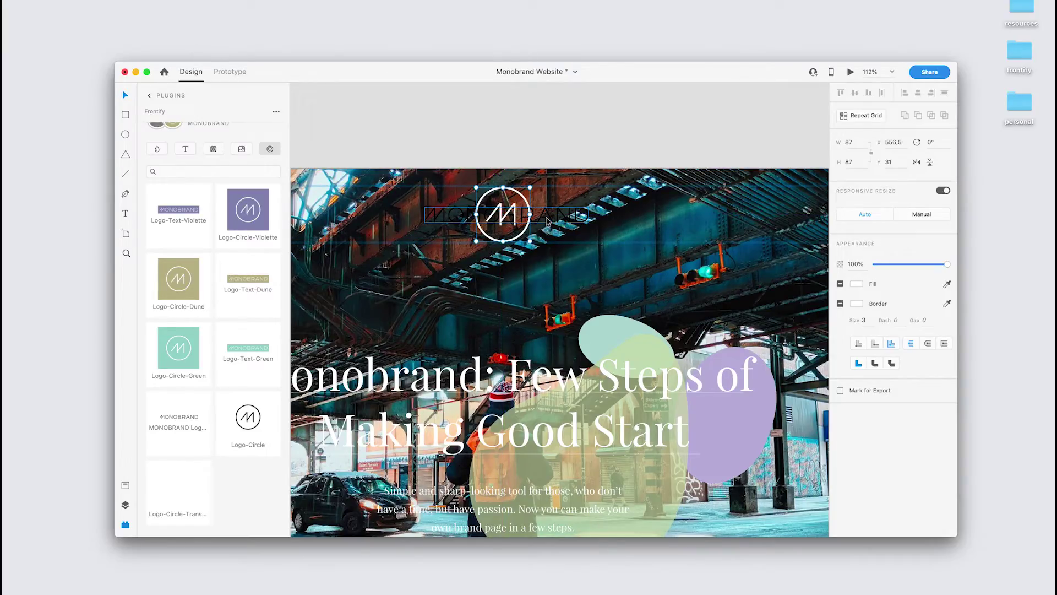
pyautogui.press('Delete')
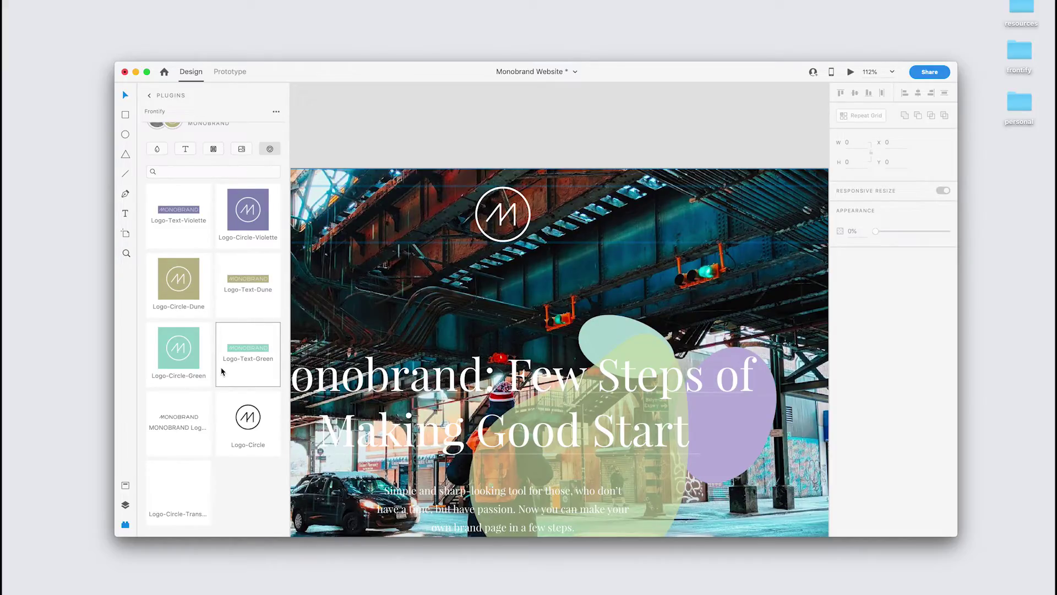
# Leave the XD hero design and bring the browser with Frontify's sign-in page forward.
pyautogui.scroll(2, 222, 371)
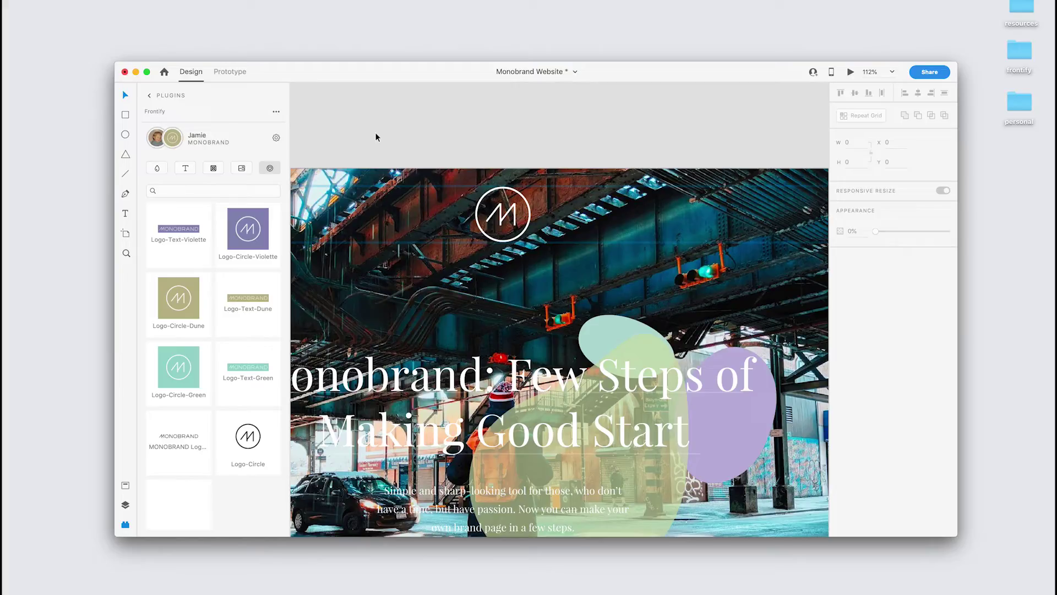
pyautogui.press('super+Tab')
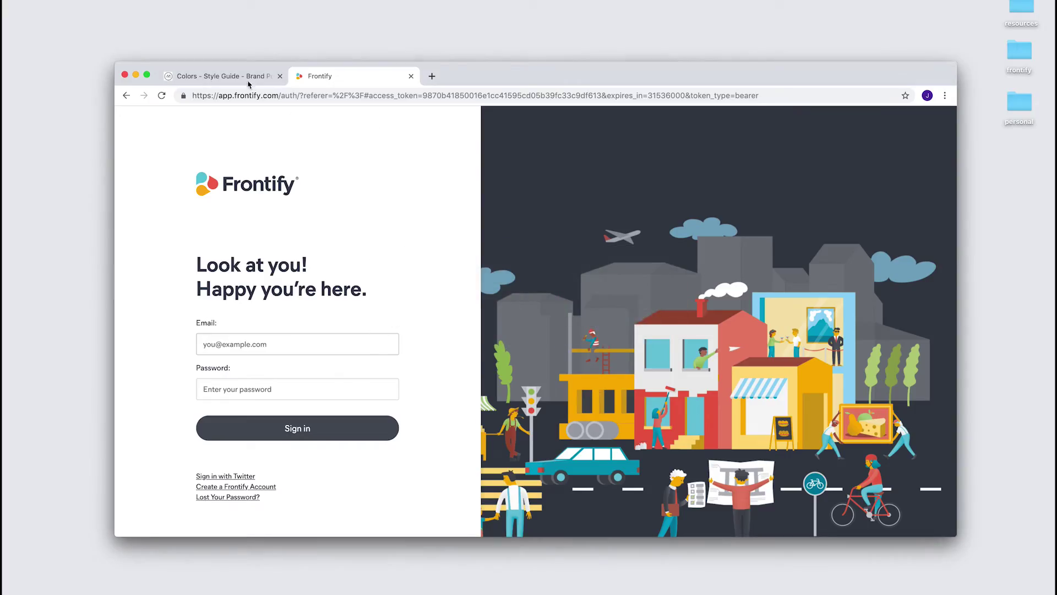
# On the Monobrand Colors style guide, change the Logan swatch to pure red #FF0000, then return to XD.
pyautogui.click(218, 76)
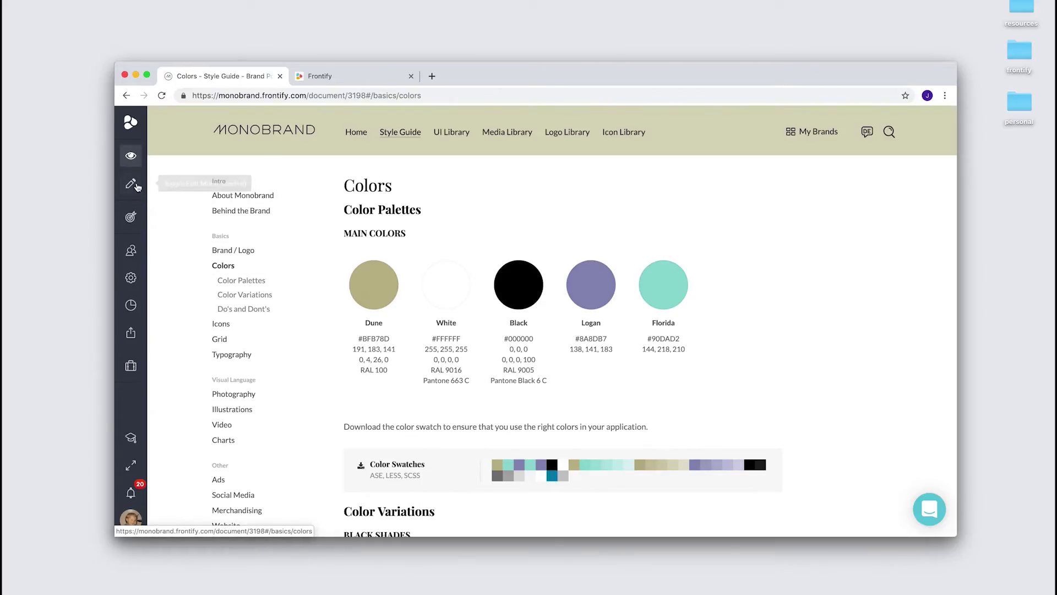
pyautogui.click(591, 305)
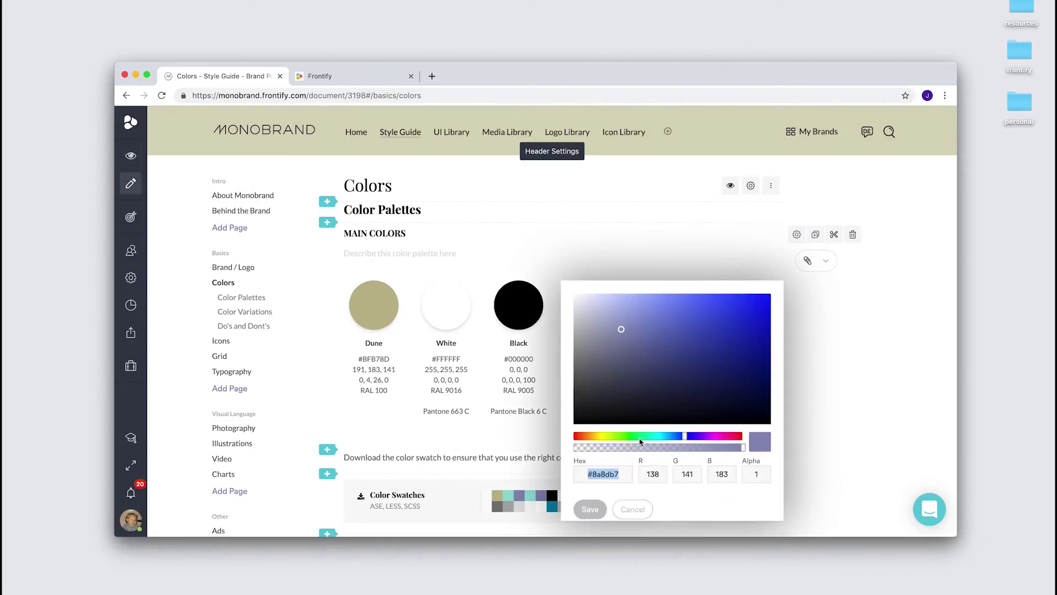
pyautogui.moveTo(573, 437); pyautogui.dragTo(562, 437)
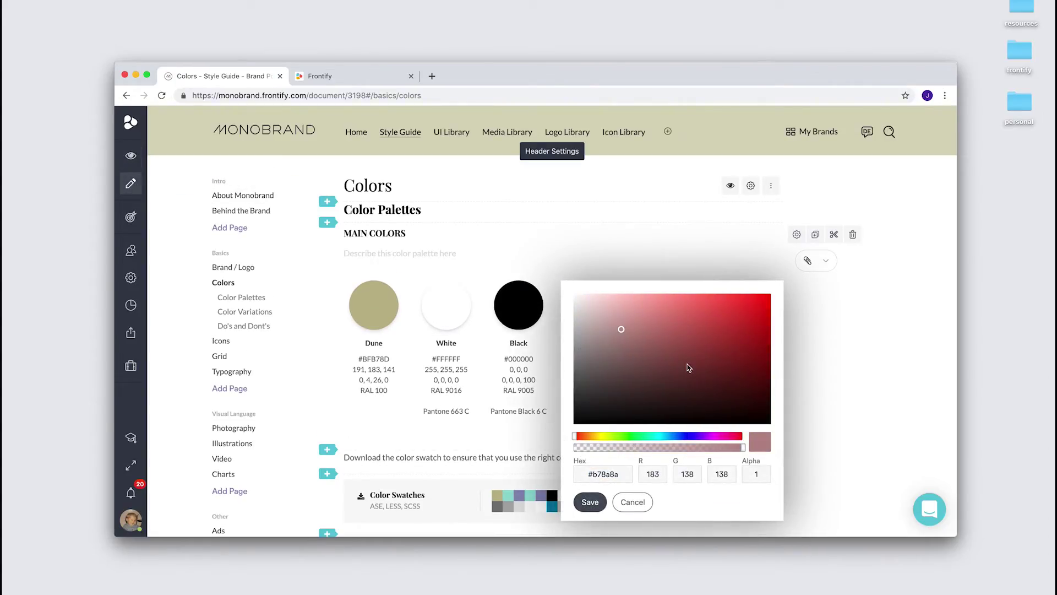
pyautogui.moveTo(689, 366); pyautogui.dragTo(807, 279)
pyautogui.click(589, 502)
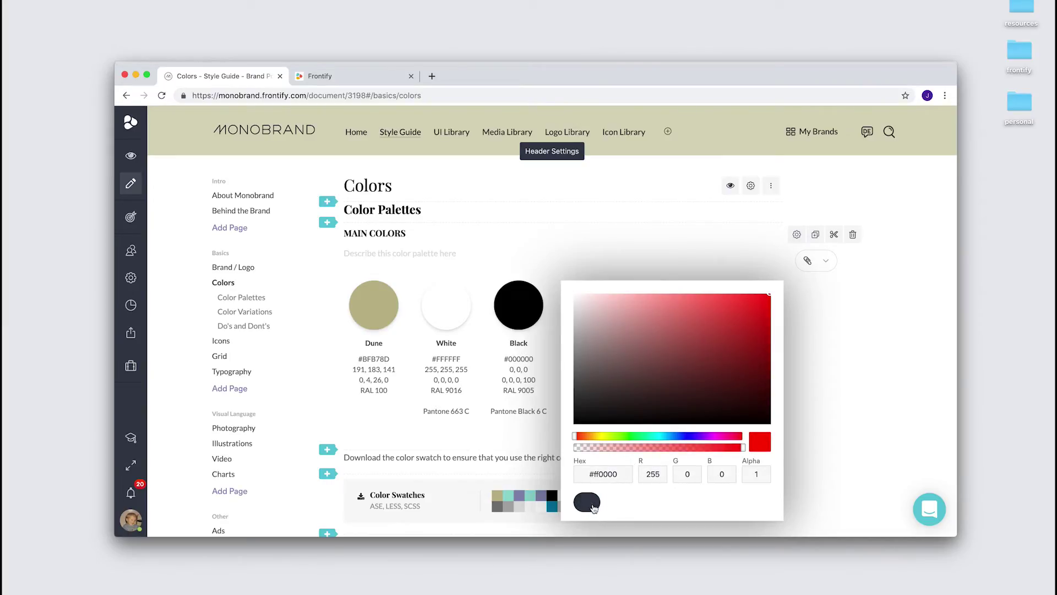
pyautogui.press('super+Tab')
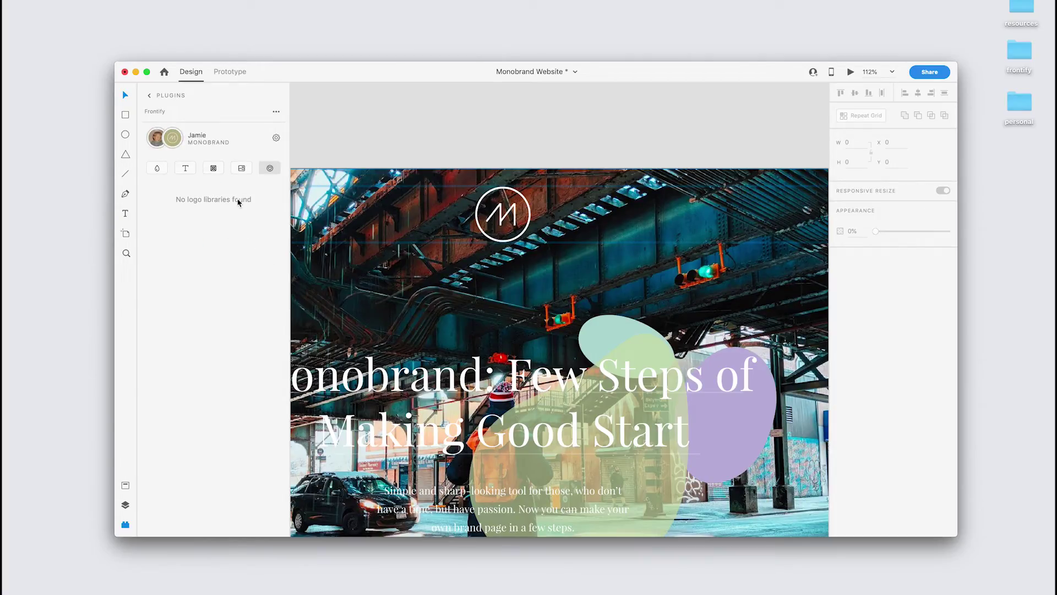
# Load the Brand Portal colour lists in the Frontify plugin, showing Logan as #FF0000.
pyautogui.click(160, 169)
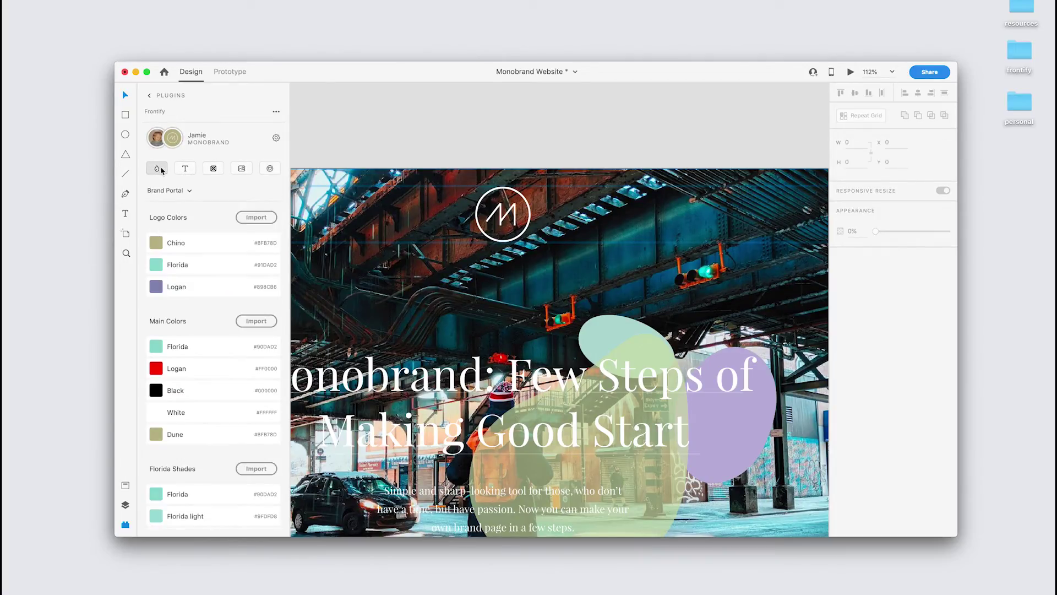
pyautogui.moveTo(180, 370)
# From the plugin settings, show the brand picker with Another Brand and Monobrand.
pyautogui.click(277, 141)
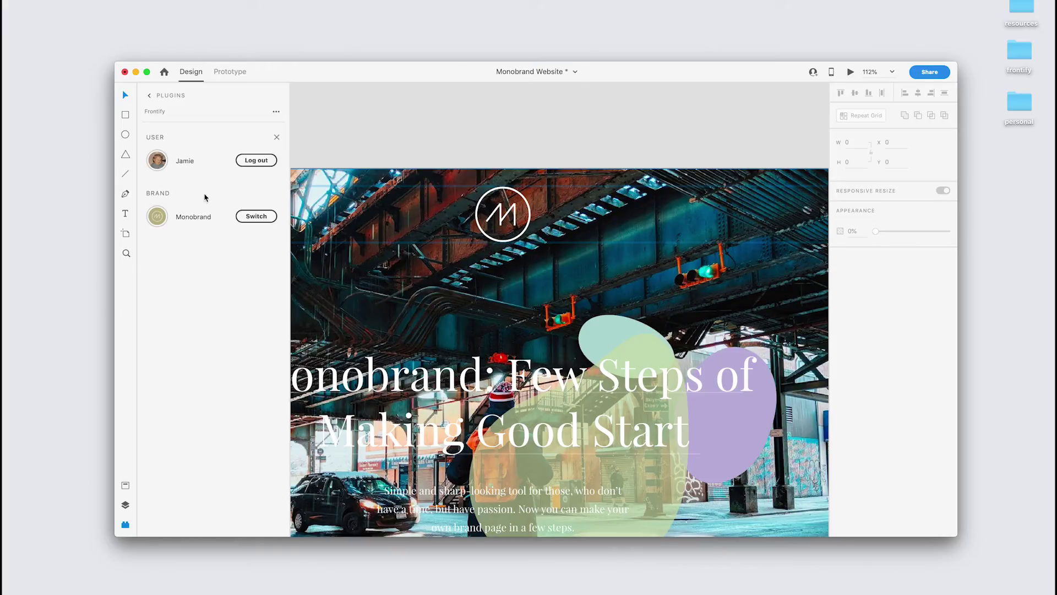
pyautogui.click(244, 218)
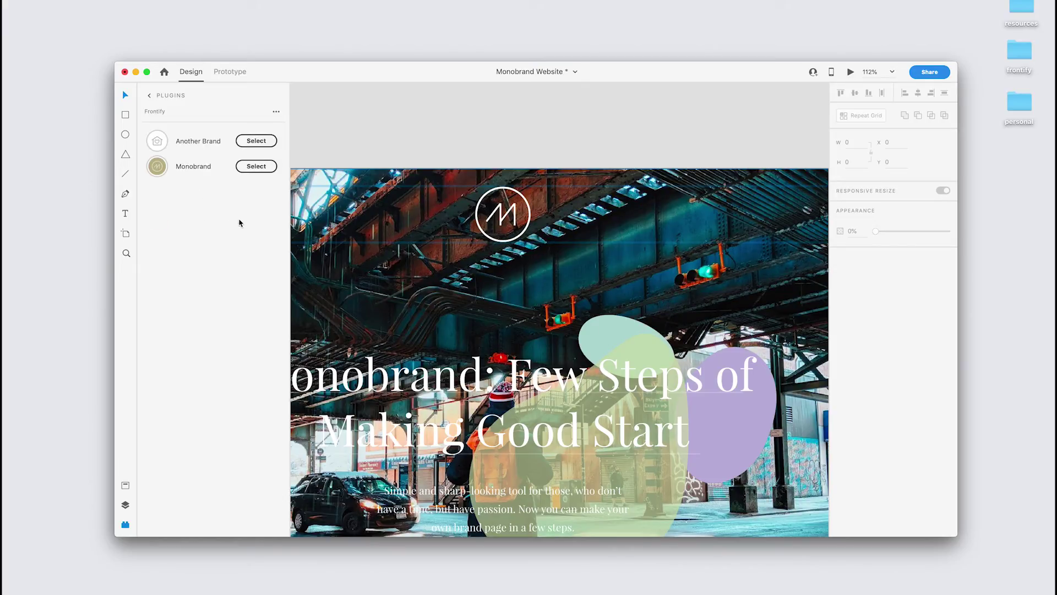